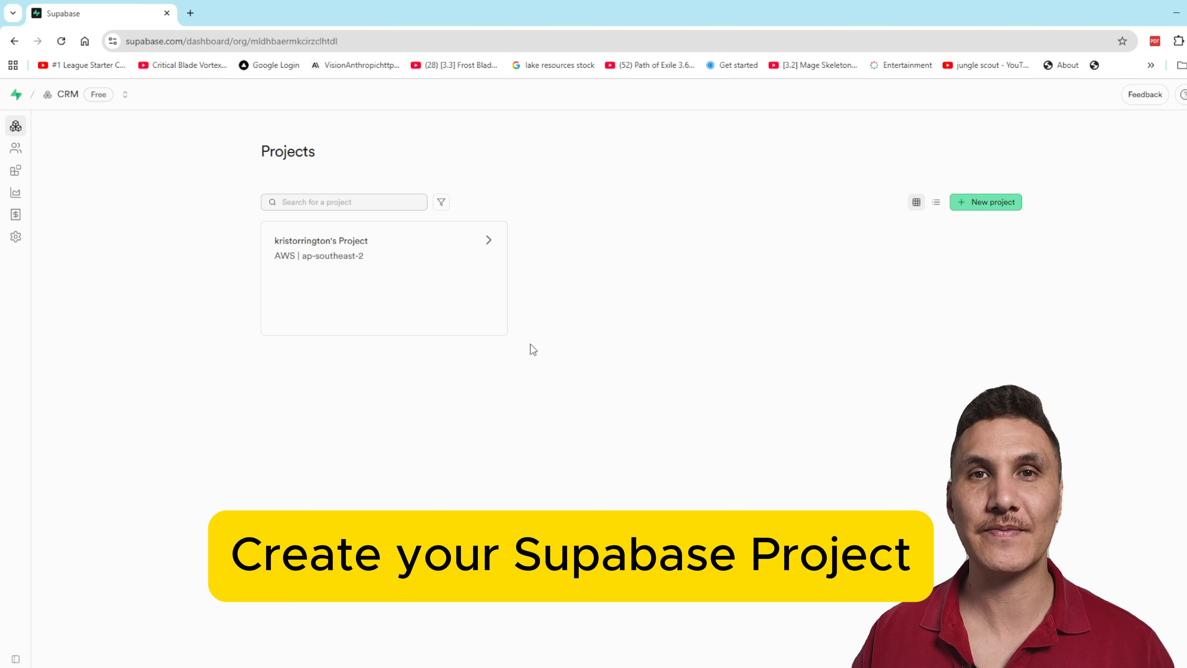
# Create a new project named n8n in the CRM organization, using the saved database password and the Oceania (Sydney) region.
pyautogui.click(982, 204)
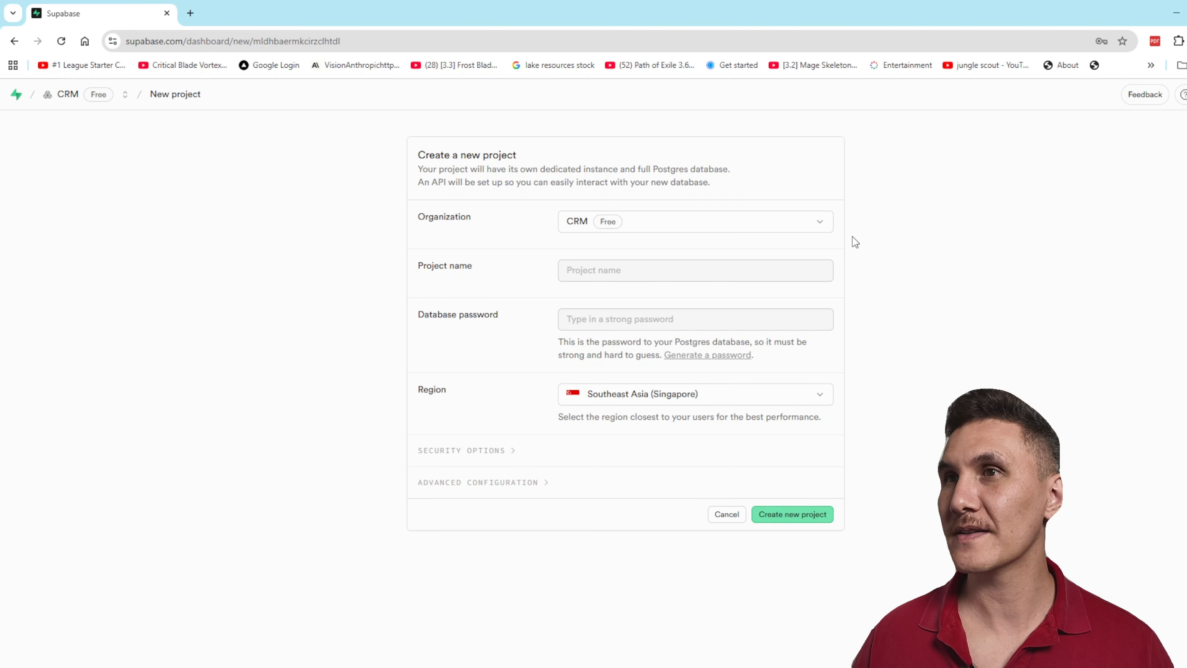
pyautogui.click(666, 274)
pyautogui.write('n8n')
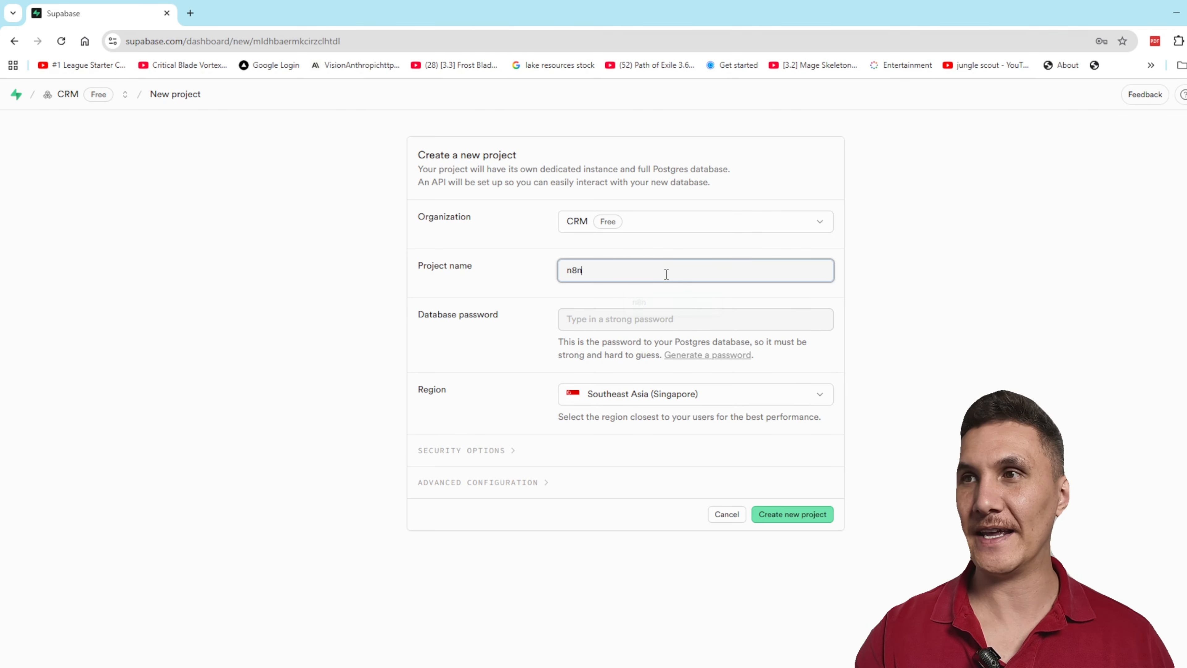
pyautogui.click(619, 312)
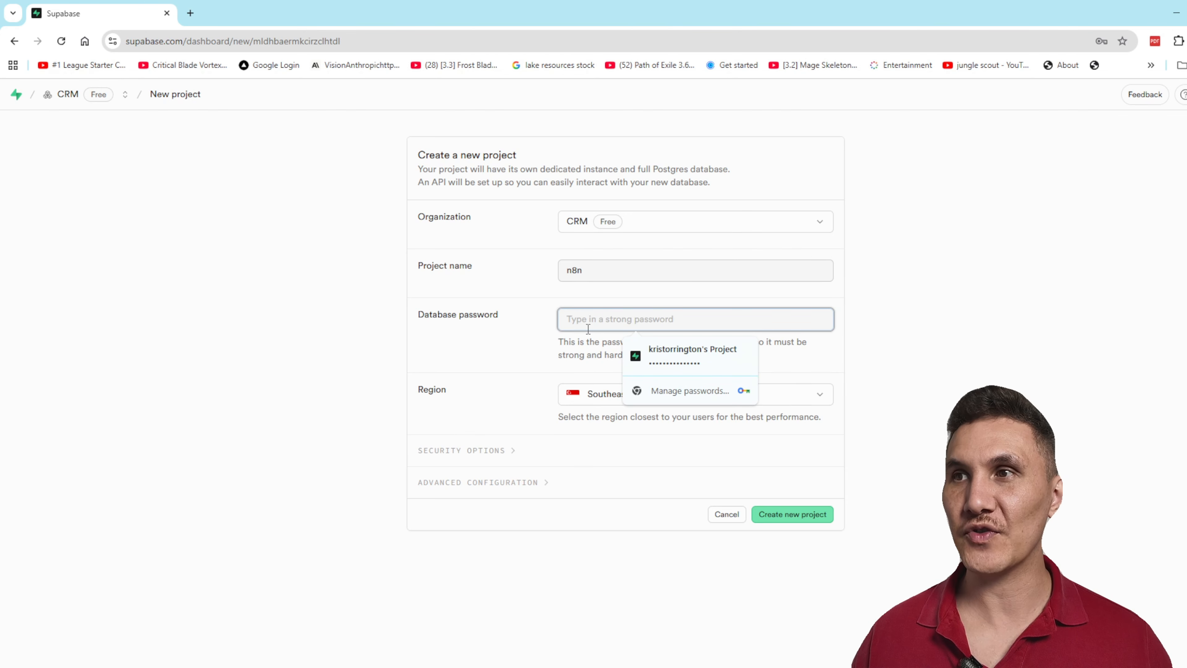
pyautogui.click(678, 353)
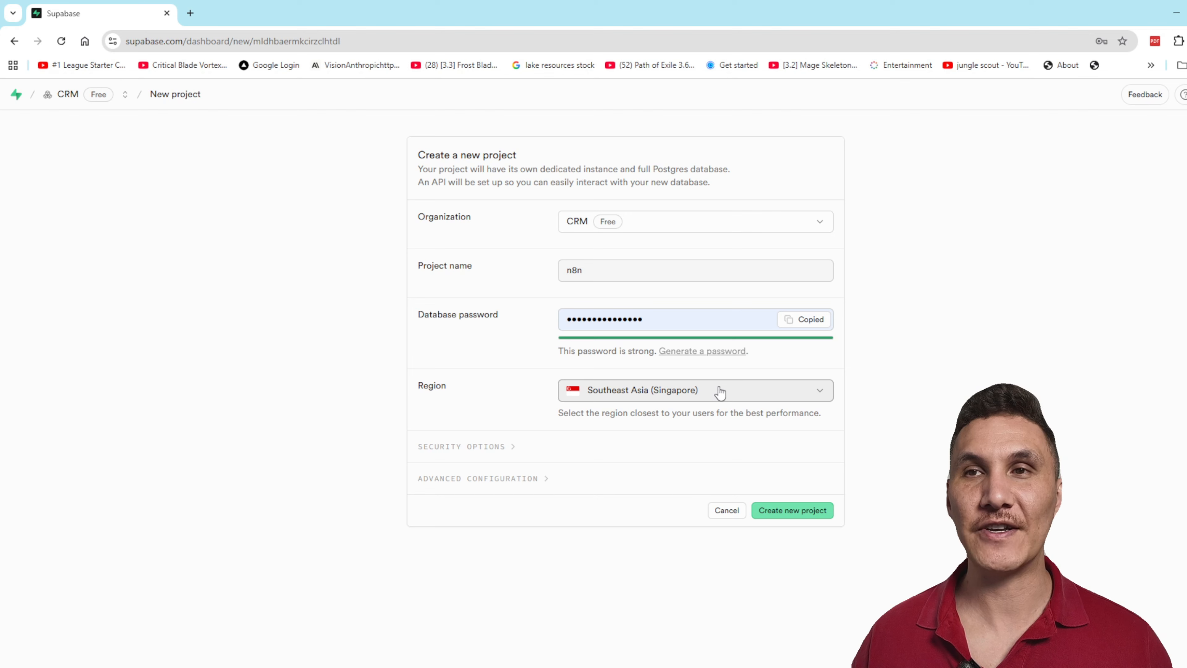
pyautogui.click(720, 392)
pyautogui.click(817, 535)
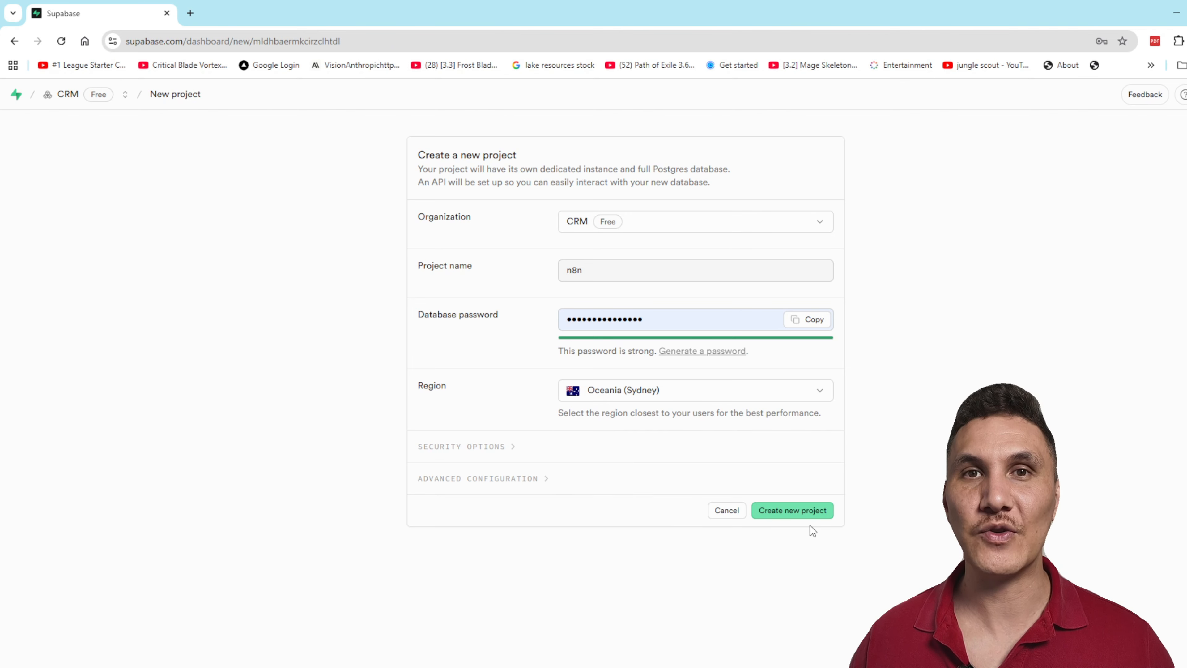
pyautogui.click(805, 516)
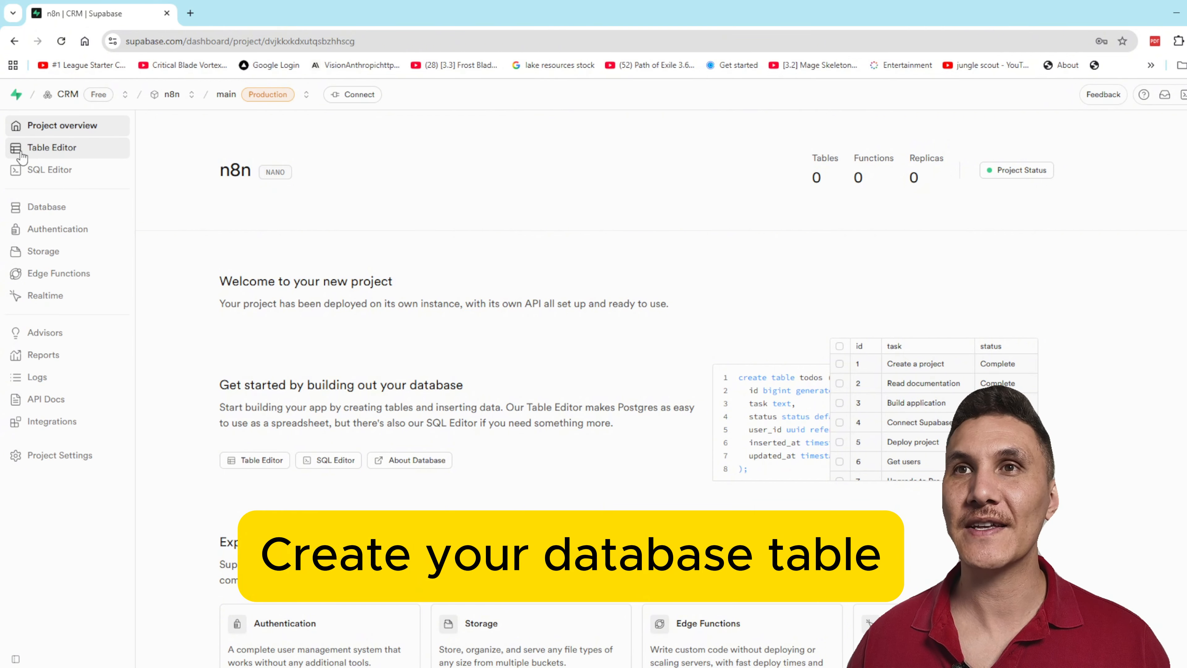
# Start a new database table named weather_logs and remove its default created_at column.
pyautogui.click(48, 150)
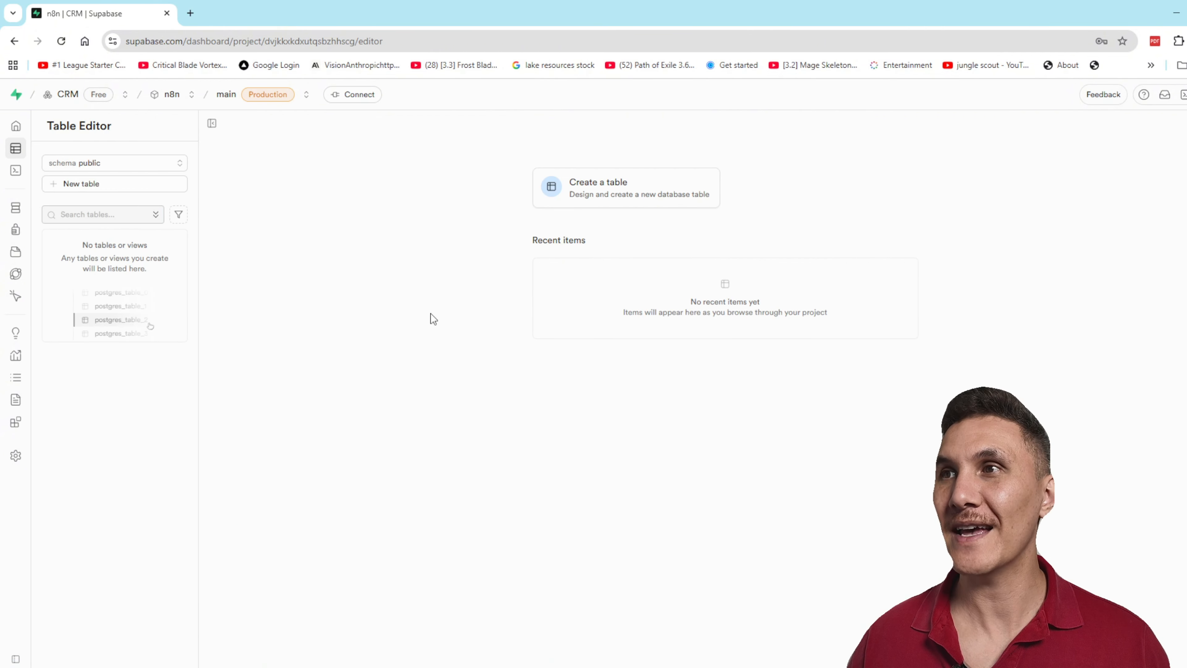
pyautogui.click(597, 198)
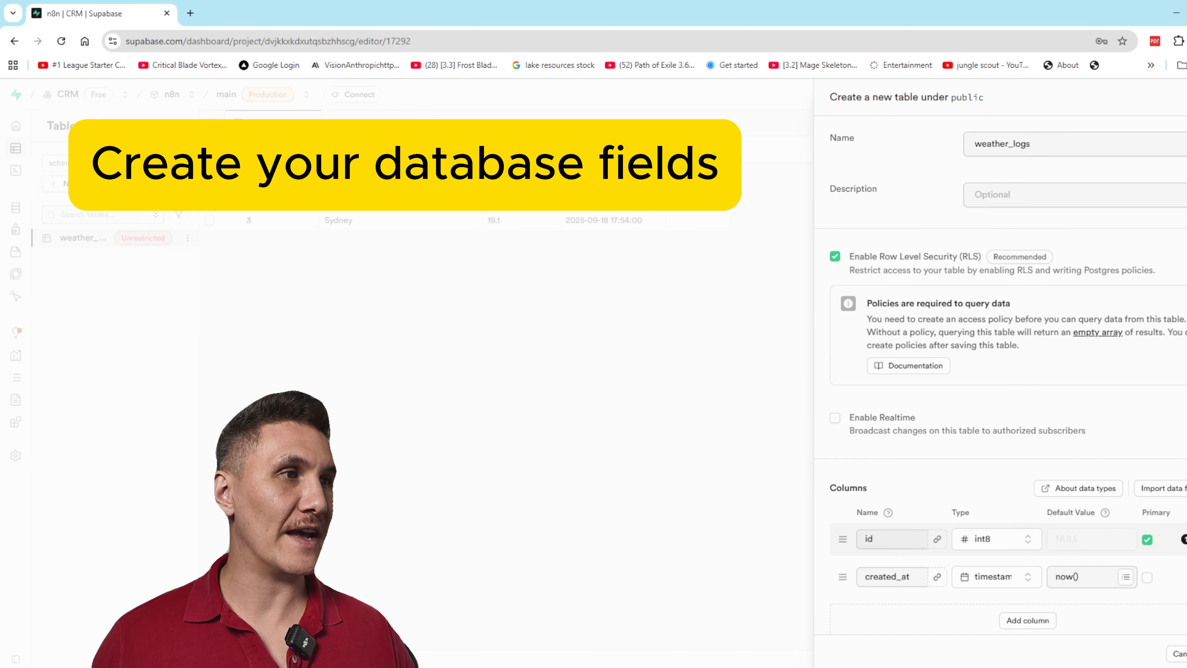
pyautogui.click(1186, 576)
pyautogui.scroll(-2, 1141, 534)
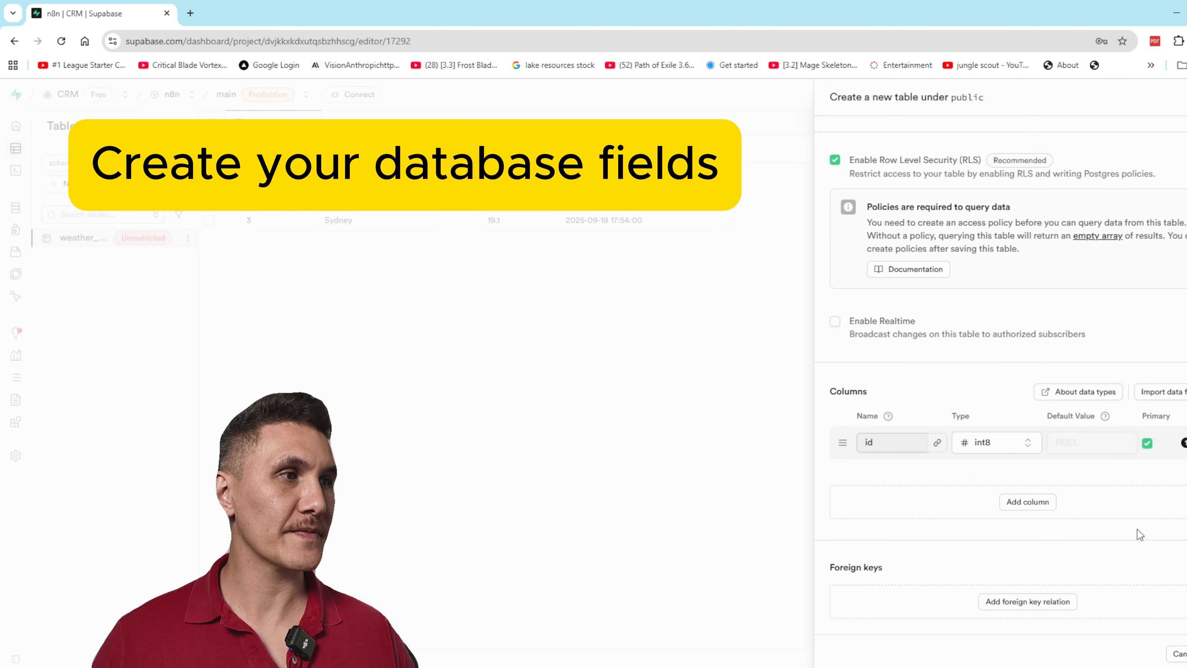
# Add a column named location with the text data type to the new table.
pyautogui.click(1028, 507)
pyautogui.write('location')
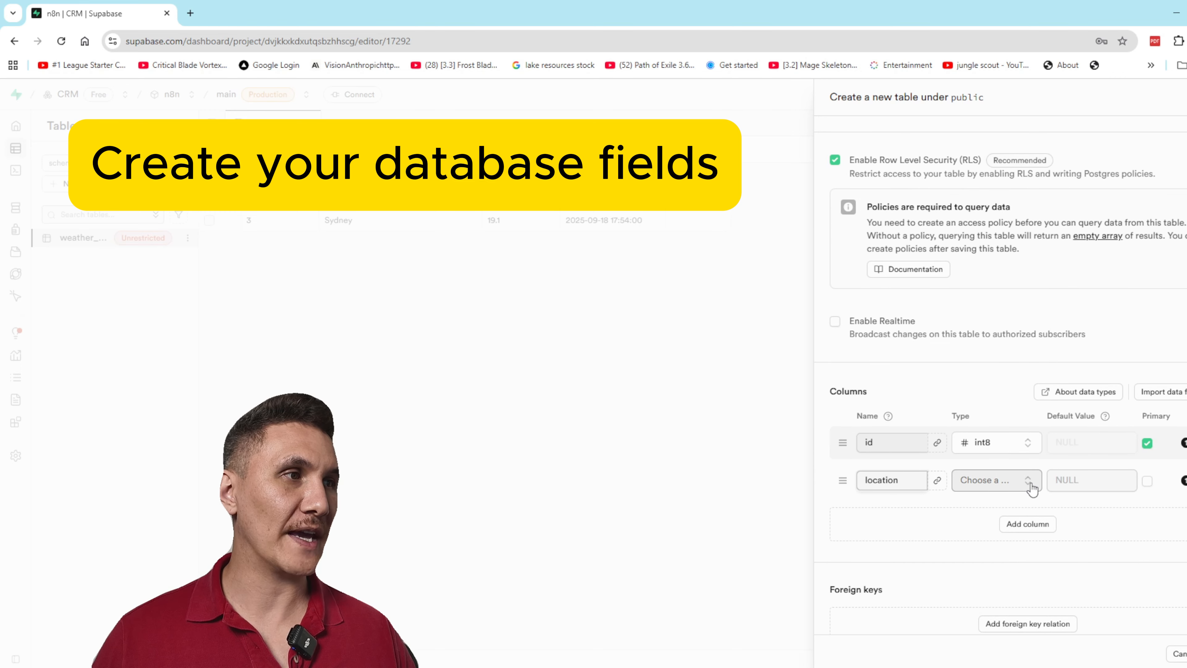
pyautogui.click(1028, 482)
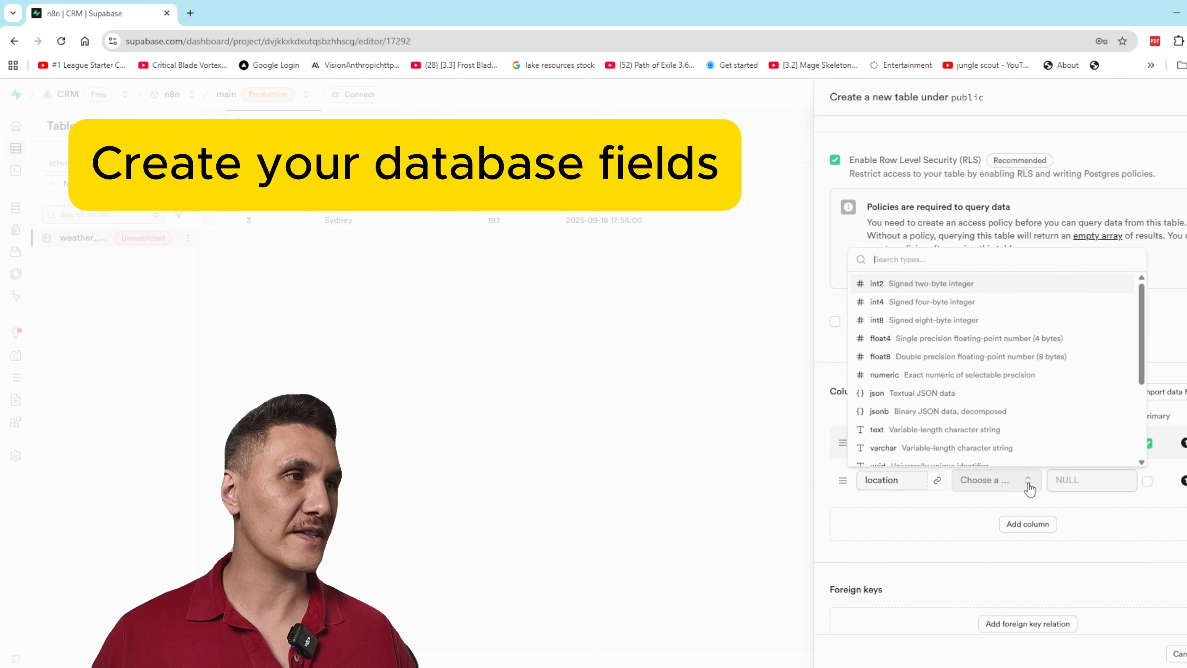
pyautogui.click(920, 428)
# Add a column named temp_c with the numeric data type below the location column.
pyautogui.click(1028, 523)
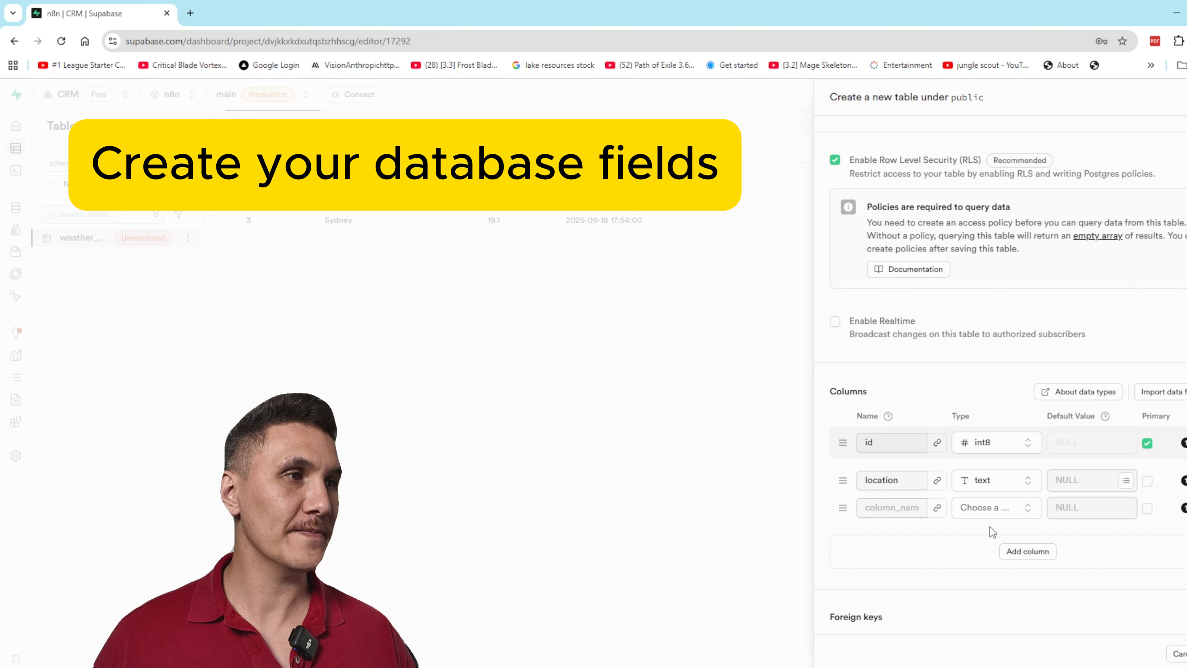
pyautogui.write('temp_c')
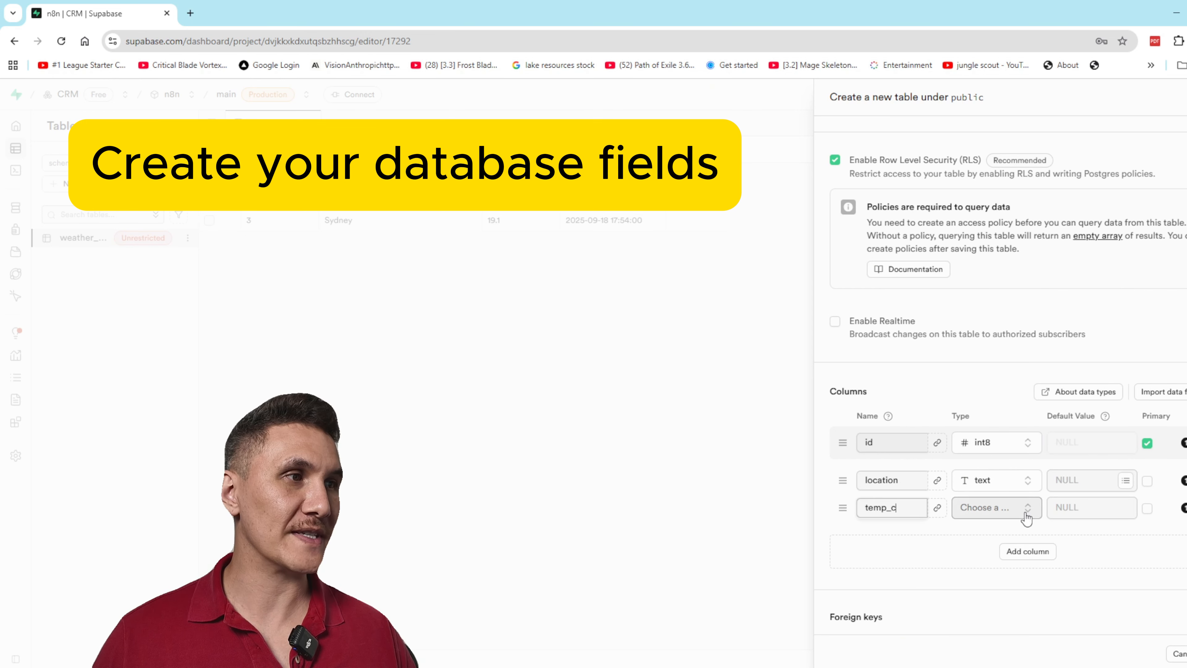
pyautogui.click(1026, 515)
pyautogui.click(1024, 513)
pyautogui.click(1006, 514)
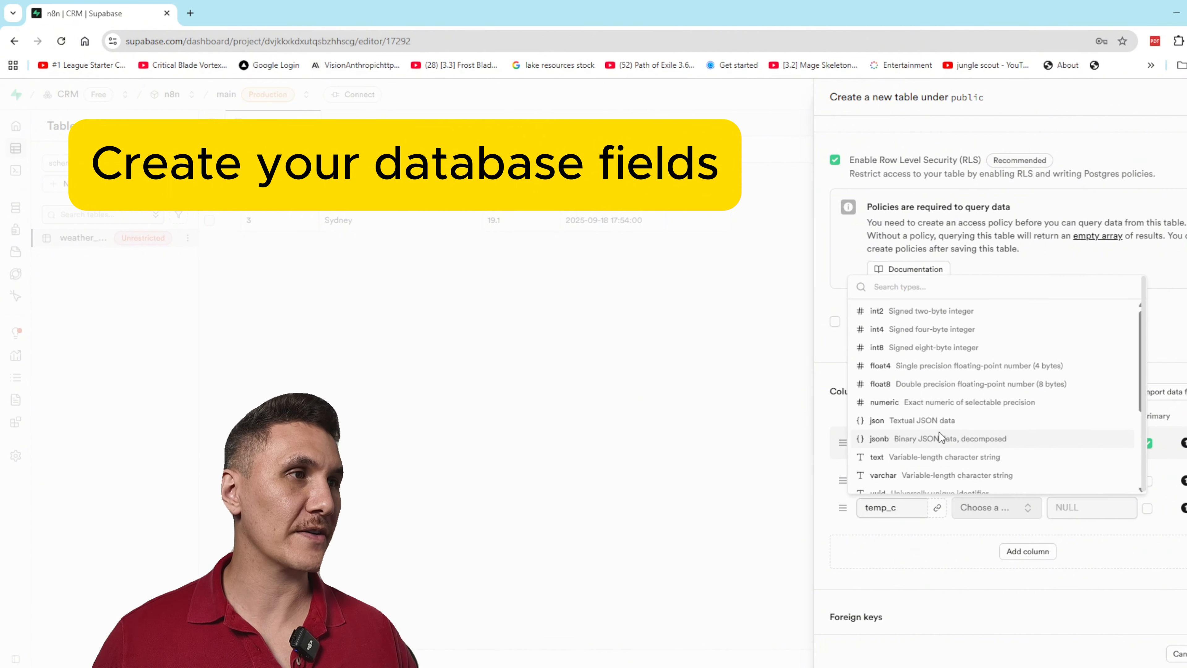
pyautogui.click(937, 402)
# Add a column named timestamp with the timestamp type (no time zone) and save the weather_logs table.
pyautogui.click(1028, 552)
pyautogui.write('timestamp')
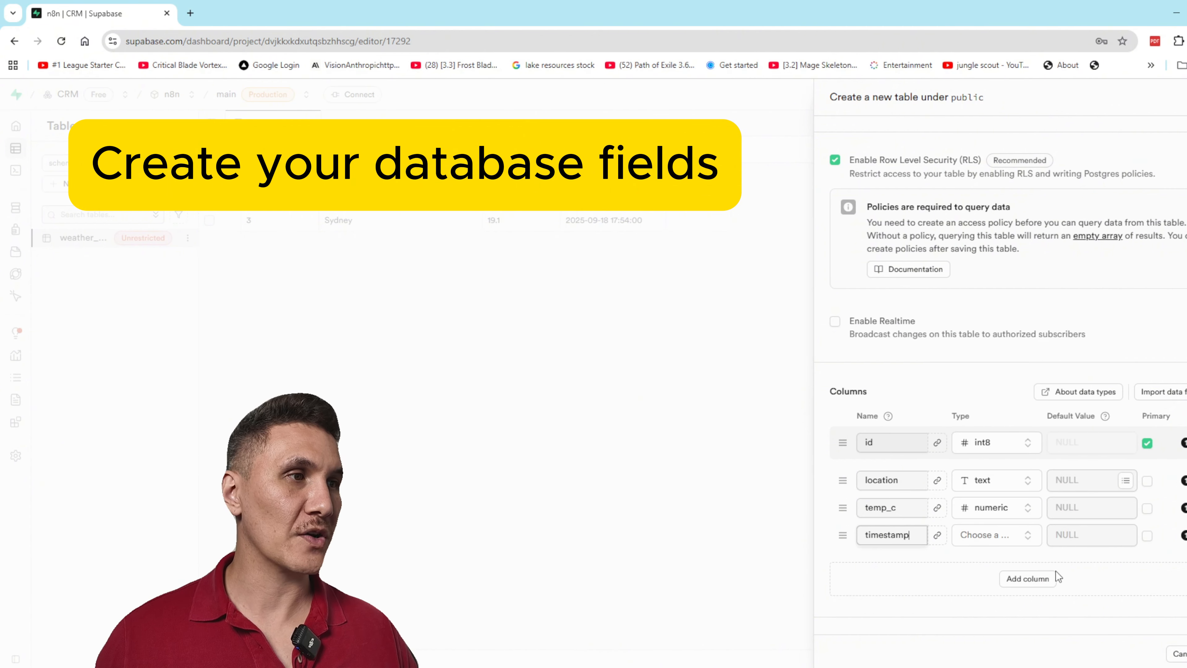
pyautogui.click(1022, 545)
pyautogui.scroll(-2, 976, 470)
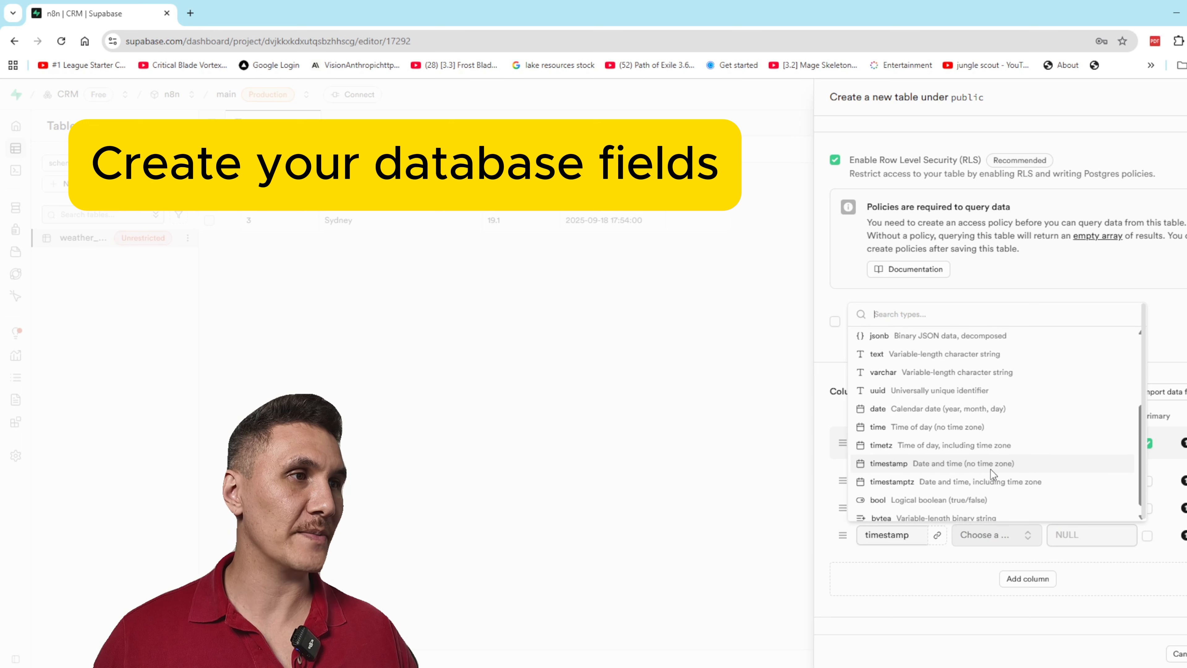
pyautogui.click(975, 465)
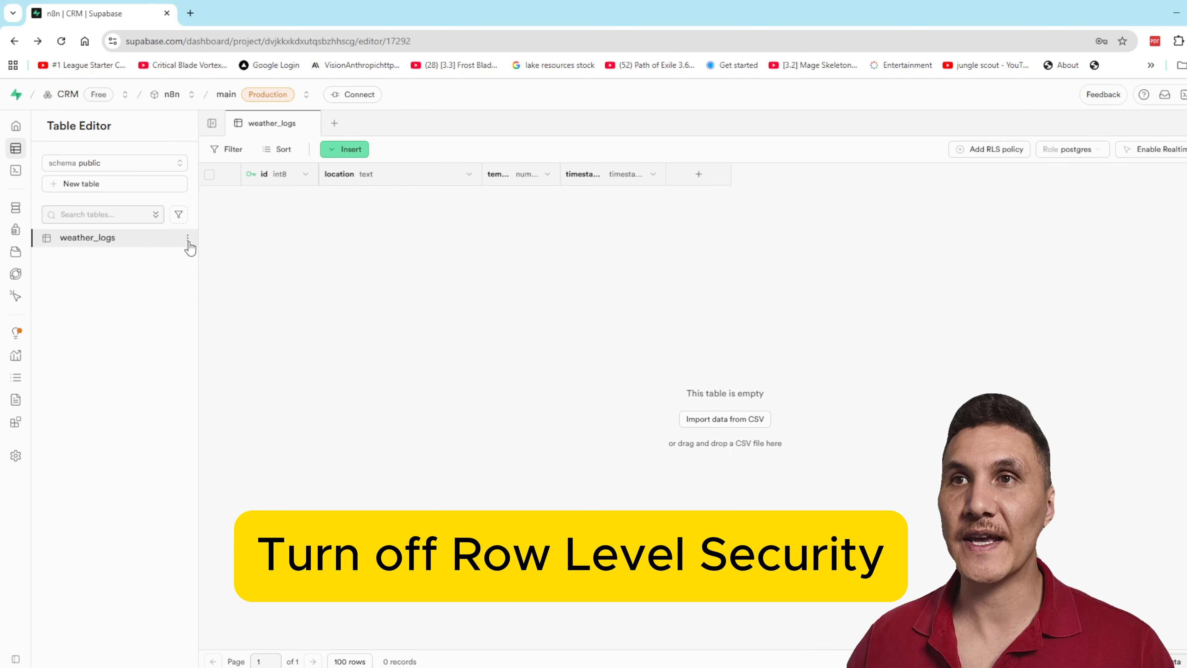
# Open the policies of the weather_logs table and disable its Row Level Security.
pyautogui.click(188, 238)
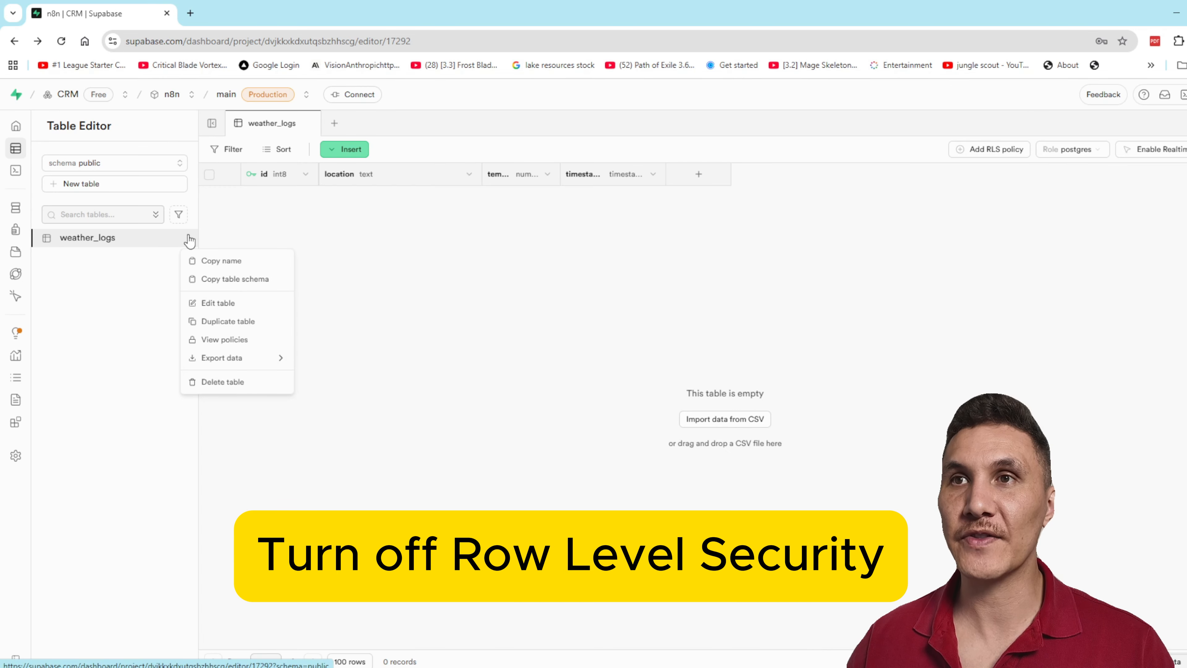
pyautogui.click(230, 345)
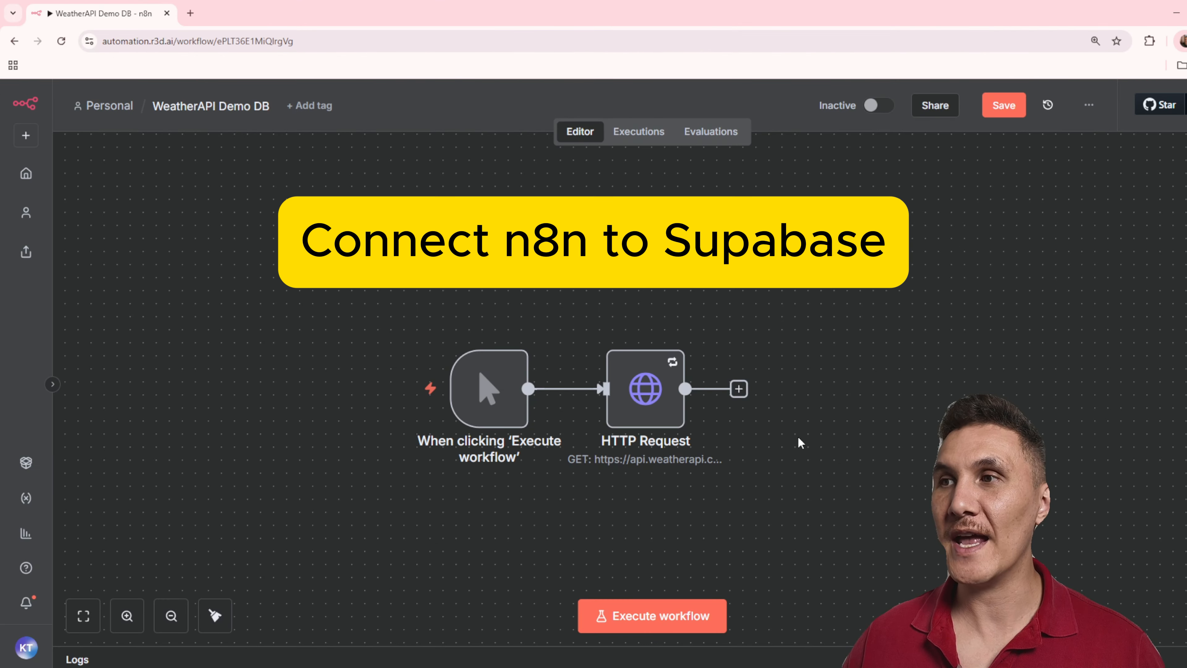
# In the n8n WeatherAPI Demo DB workflow, add a Supabase "Create a row" node after the HTTP Request node.
pyautogui.click(740, 389)
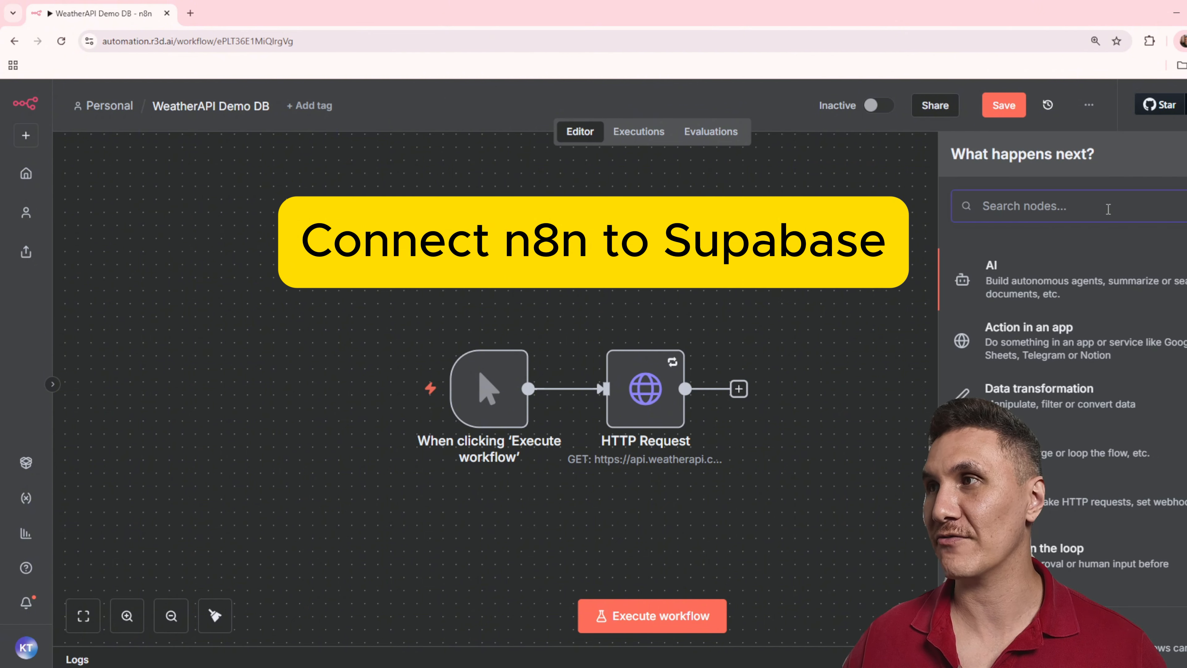
pyautogui.write('supa')
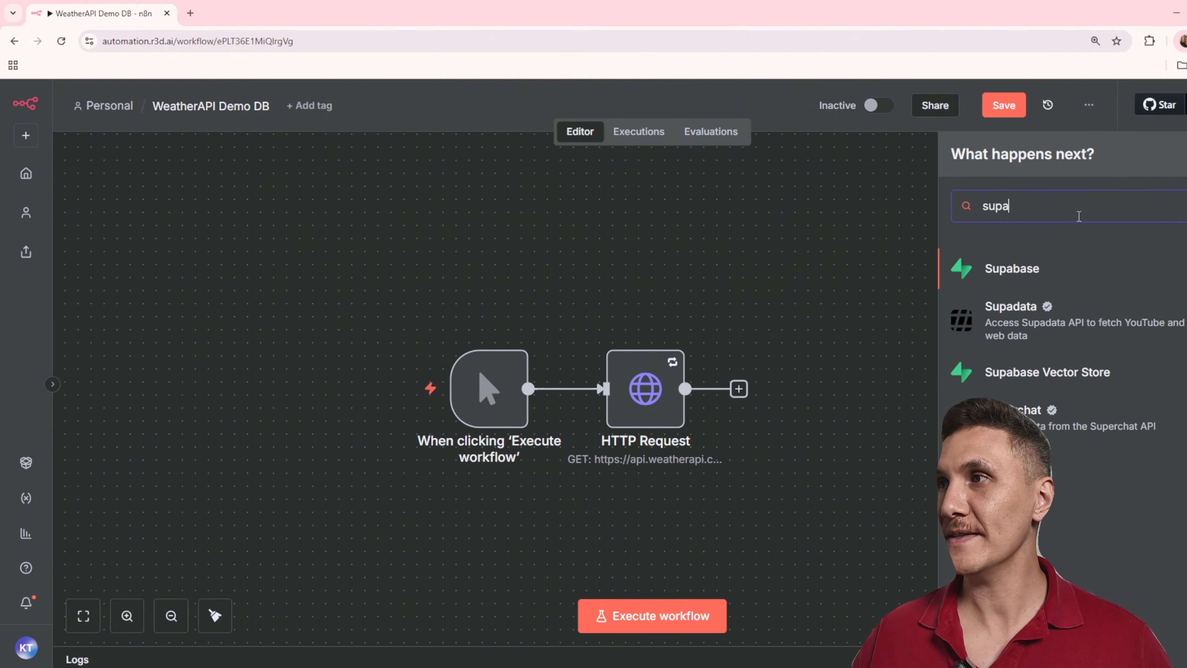
pyautogui.press('Return')
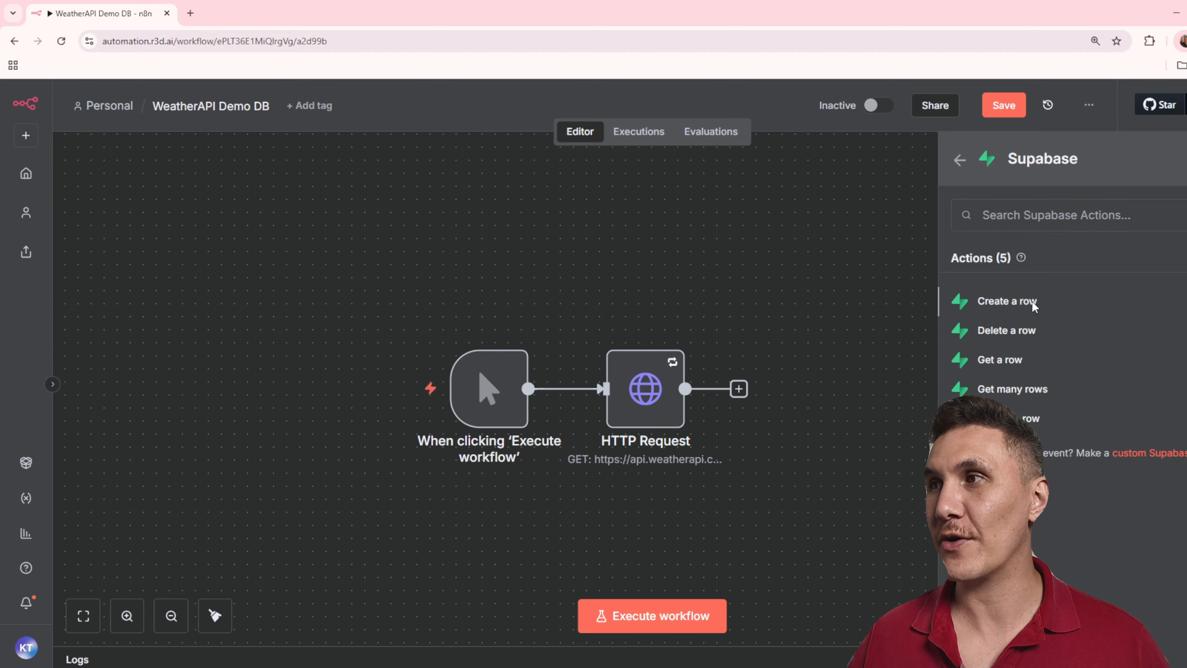
pyautogui.click(1033, 300)
# Start a new Supabase credential for the node and enter the project URL from Supabase's Data API settings as its Host.
pyautogui.click(736, 217)
pyautogui.click(640, 333)
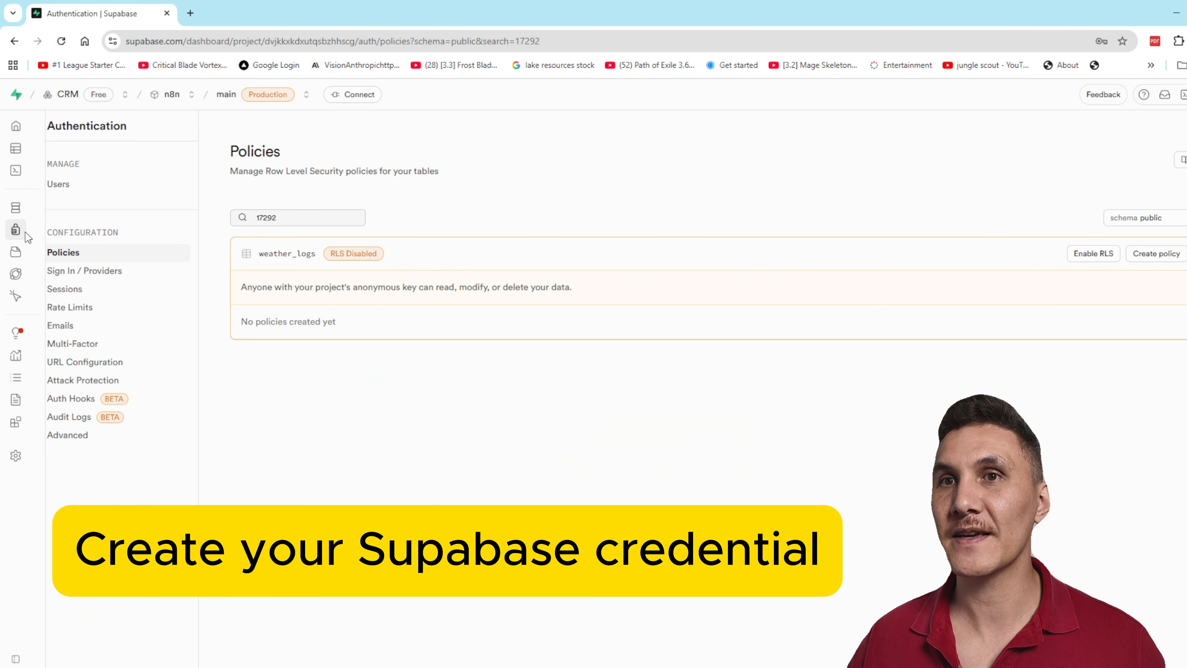
pyautogui.click(19, 462)
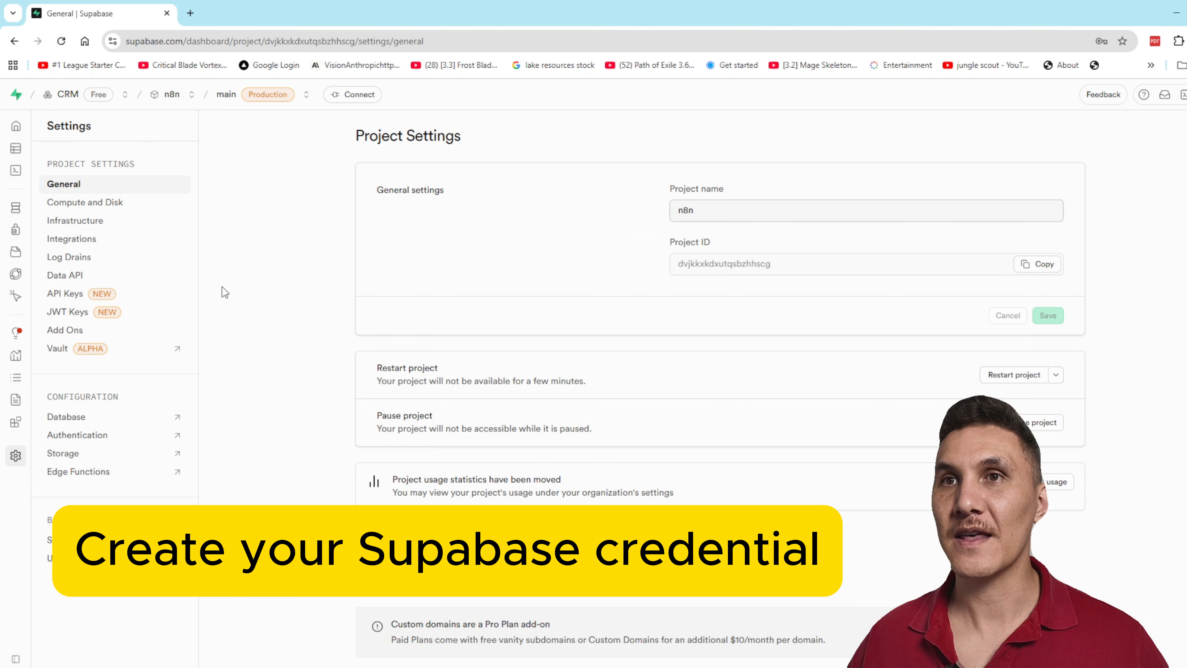
pyautogui.click(75, 275)
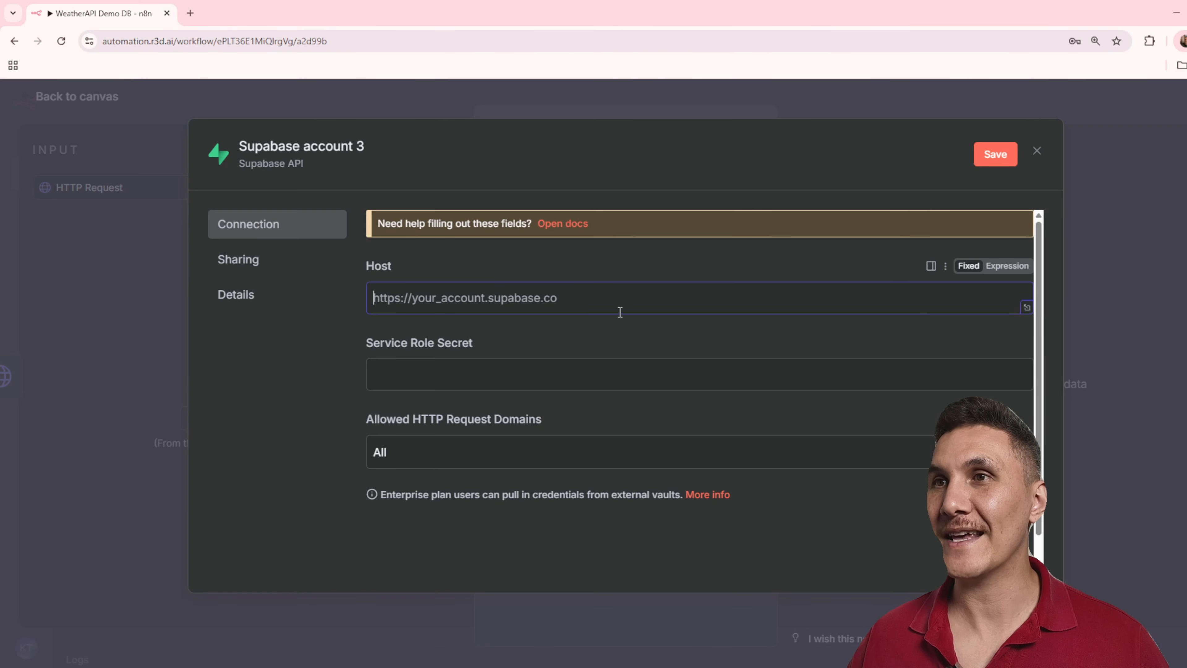
pyautogui.write('https://dvjkkxkdxutqsbzhhscg.supabase.co')
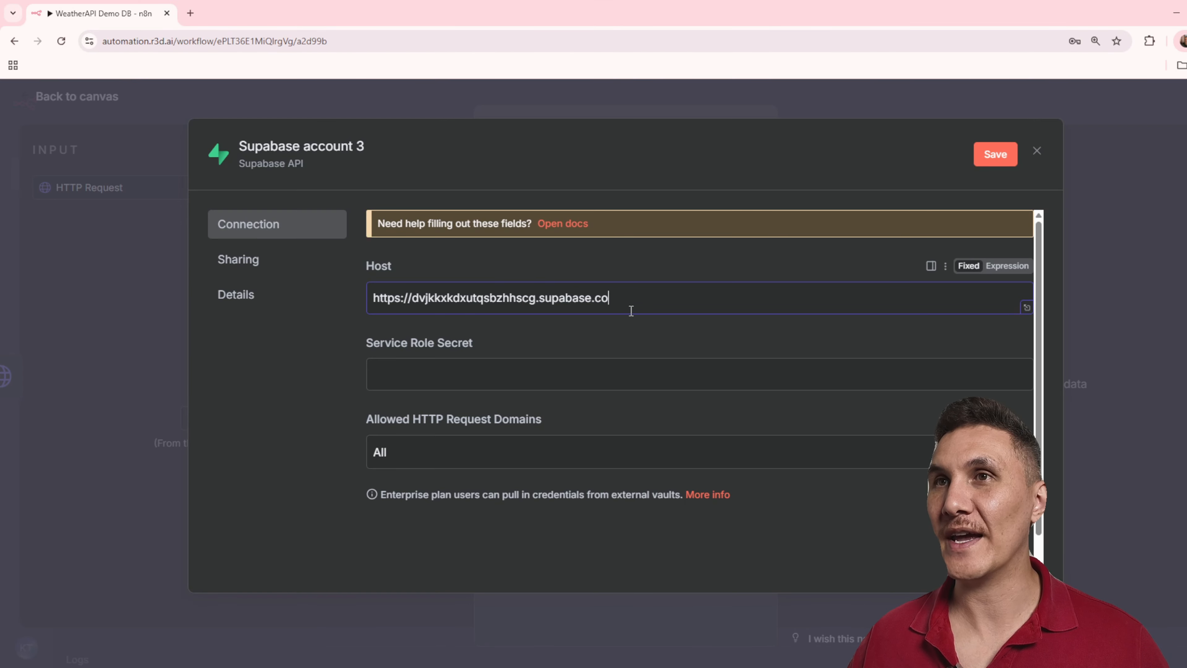
# Copy the API key from Supabase's API Keys settings, paste it as the n8n credential's Service Role Secret, and save the credential.
pyautogui.hotkey('alt', 'Tab')
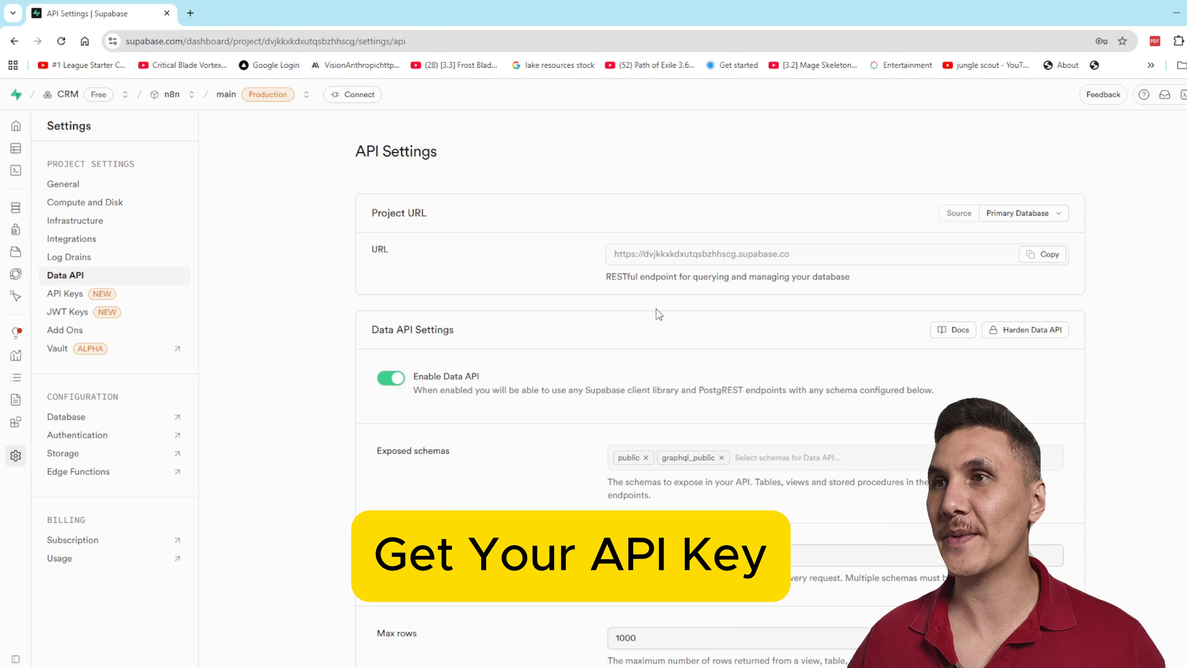
pyautogui.click(69, 293)
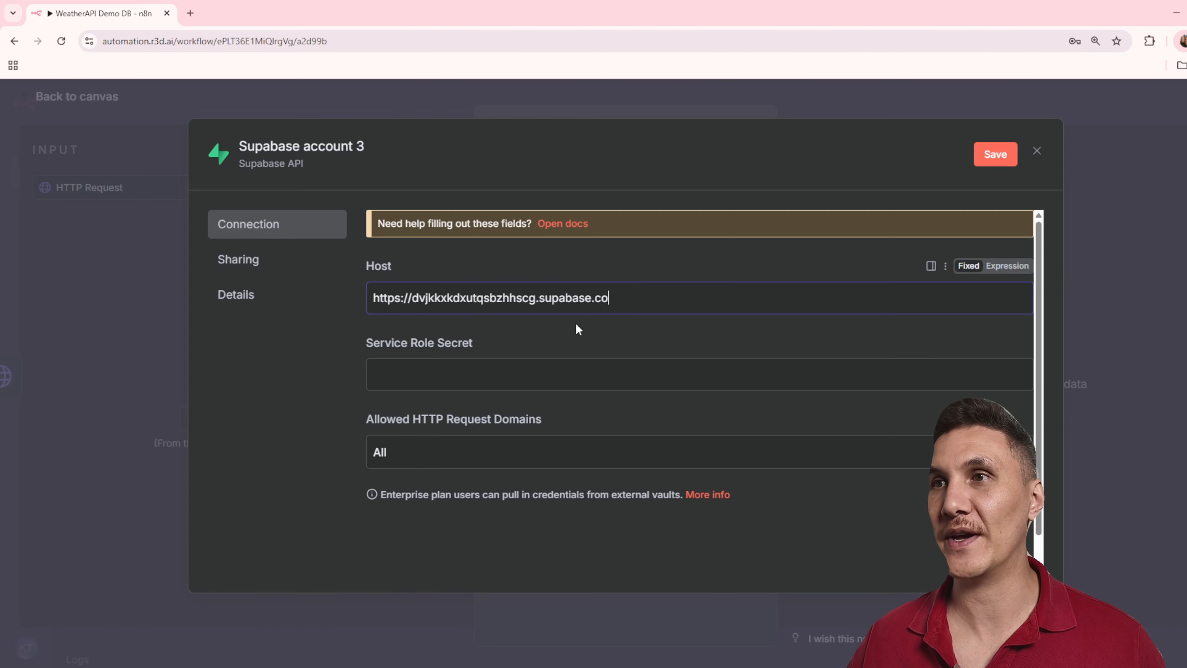
pyautogui.click(566, 370)
pyautogui.hotkey('ctrl', 'v')
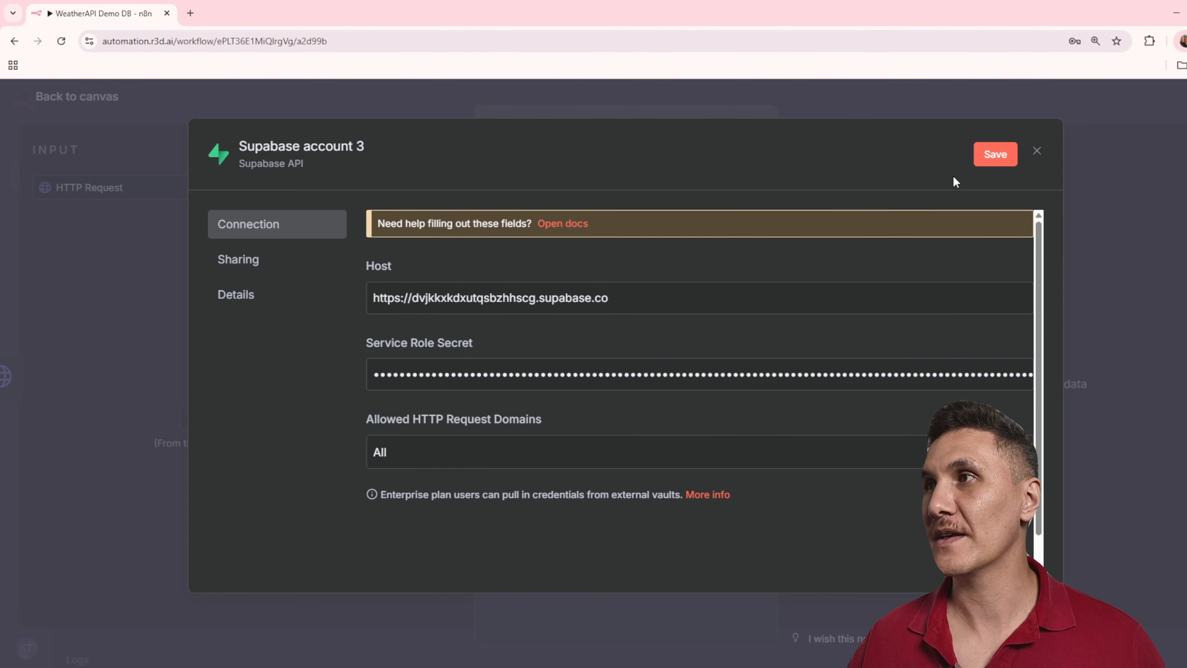
pyautogui.click(995, 155)
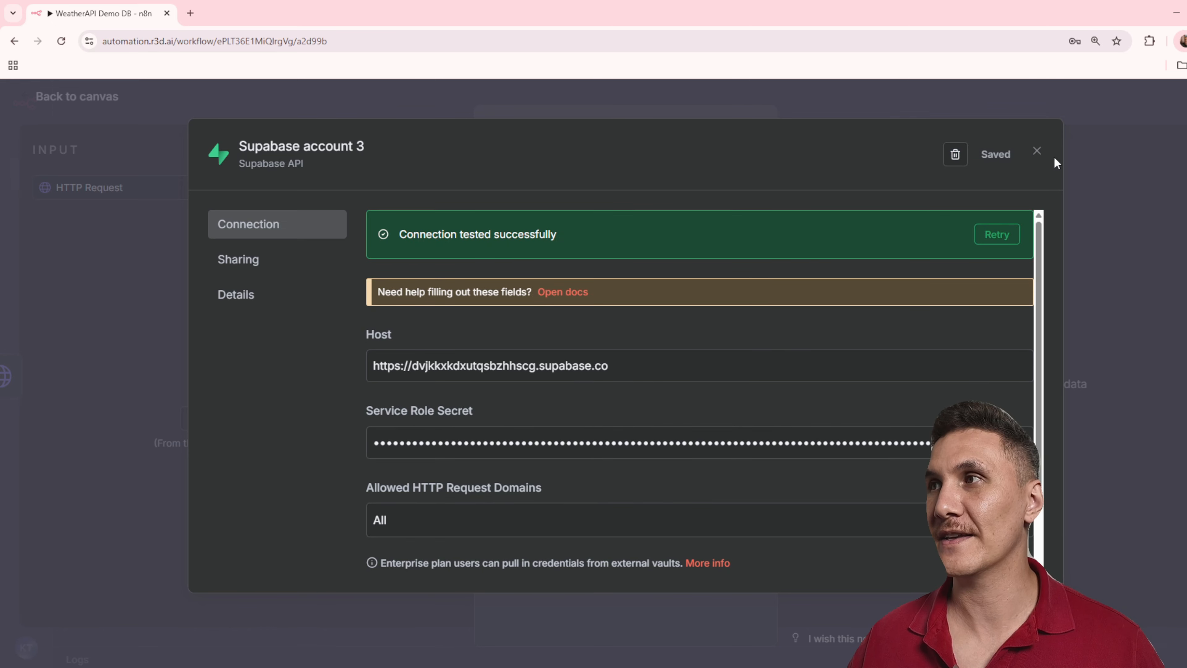
pyautogui.click(1037, 152)
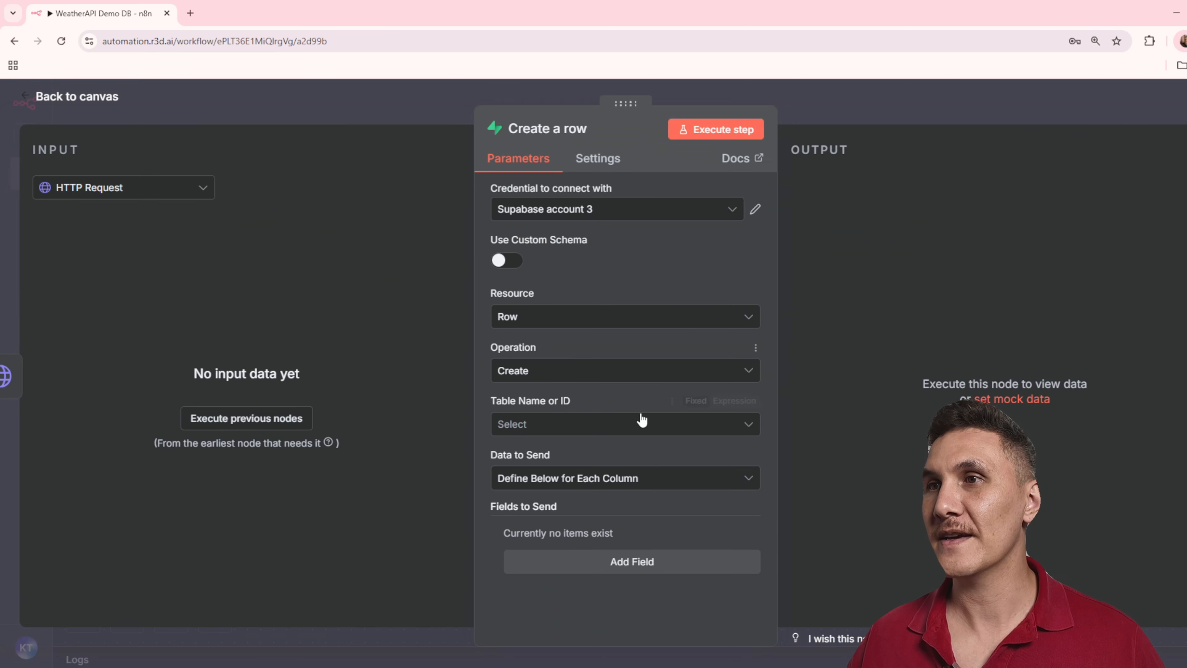
# Set the node's target table to weather_logs and execute the previous nodes to load the HTTP Request input data.
pyautogui.click(639, 423)
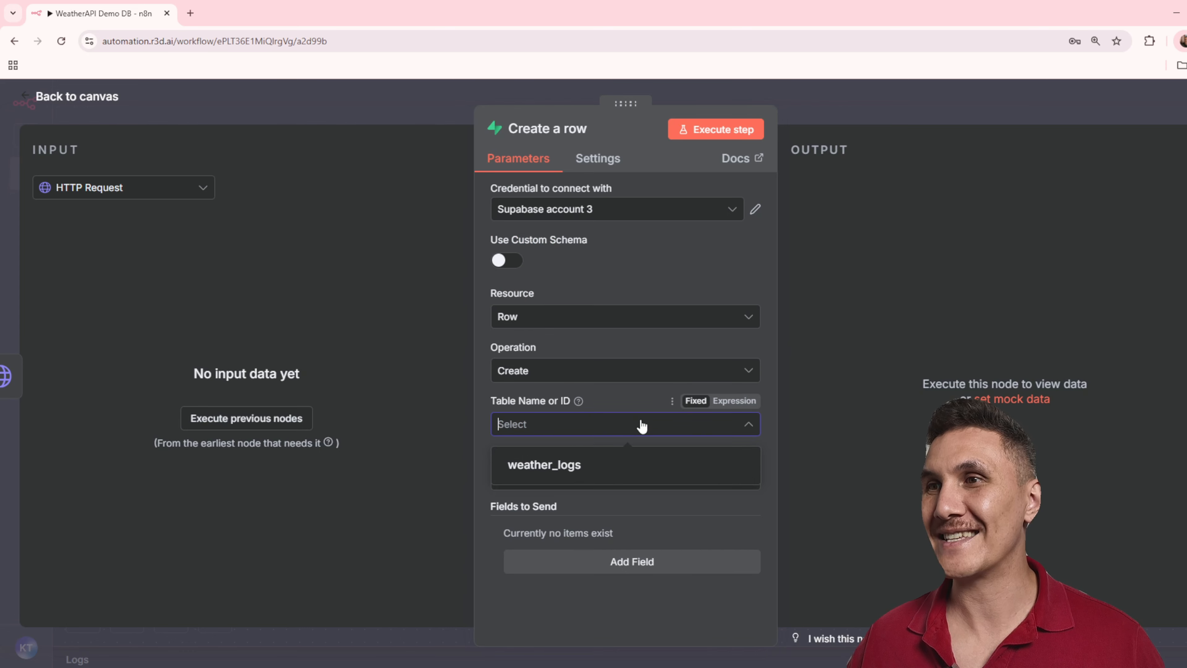
pyautogui.click(619, 469)
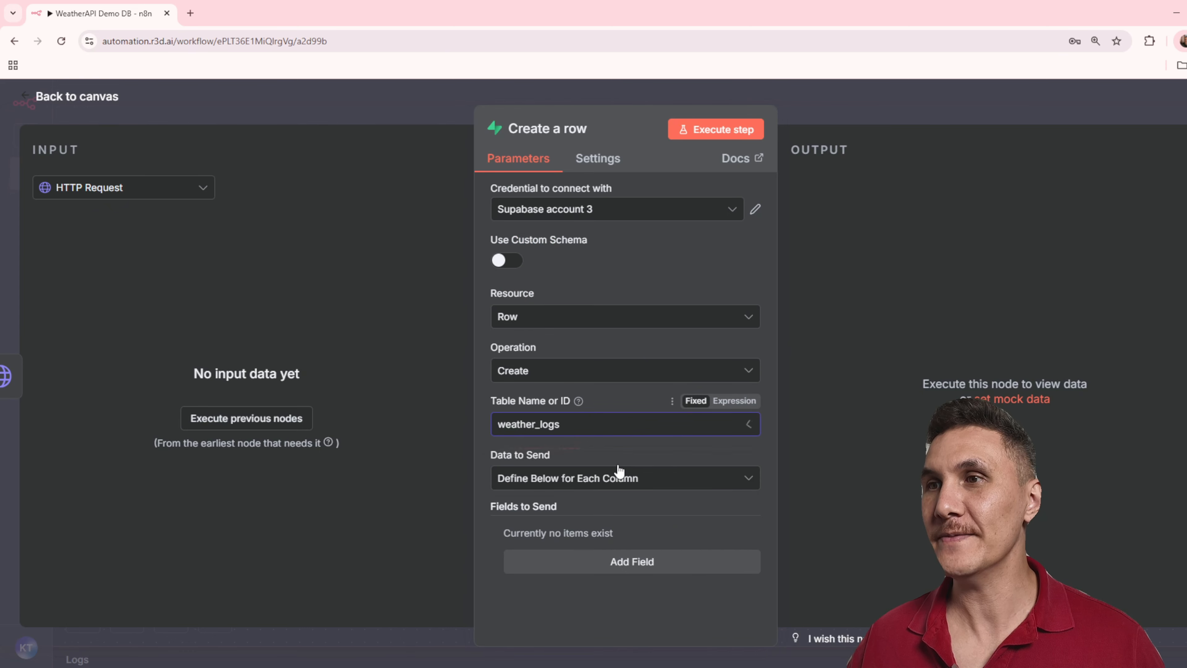
pyautogui.click(287, 423)
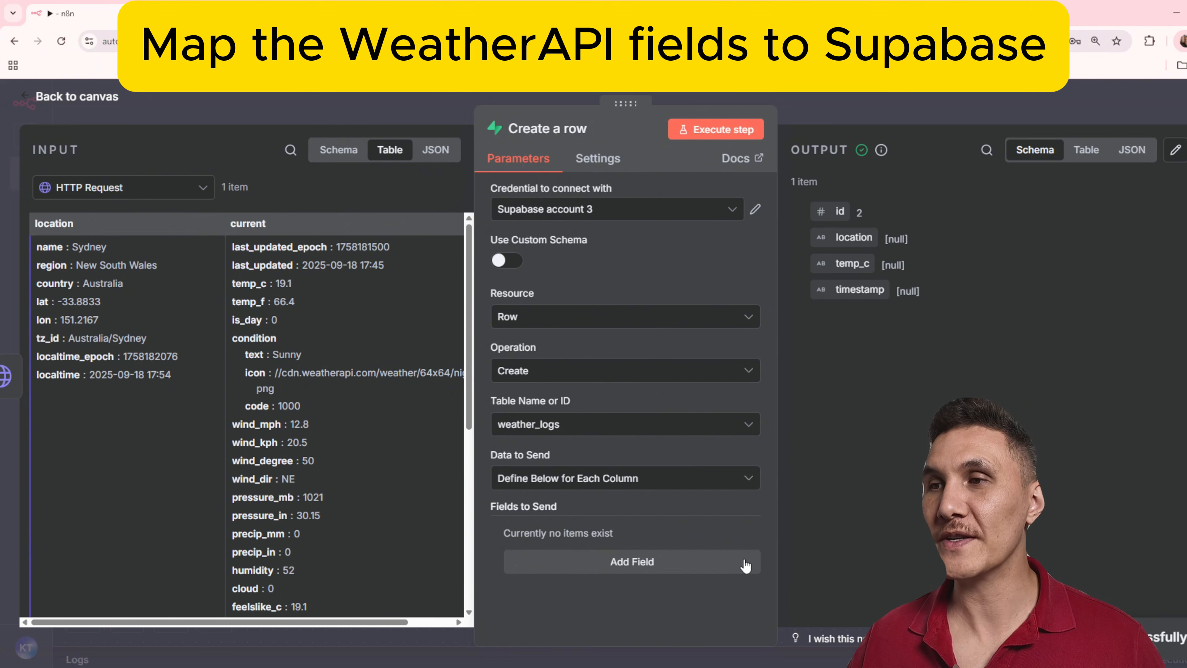
# Add a location field to the Create a row node and map it to the input's location name, {{ $json.location.name }}.
pyautogui.click(657, 571)
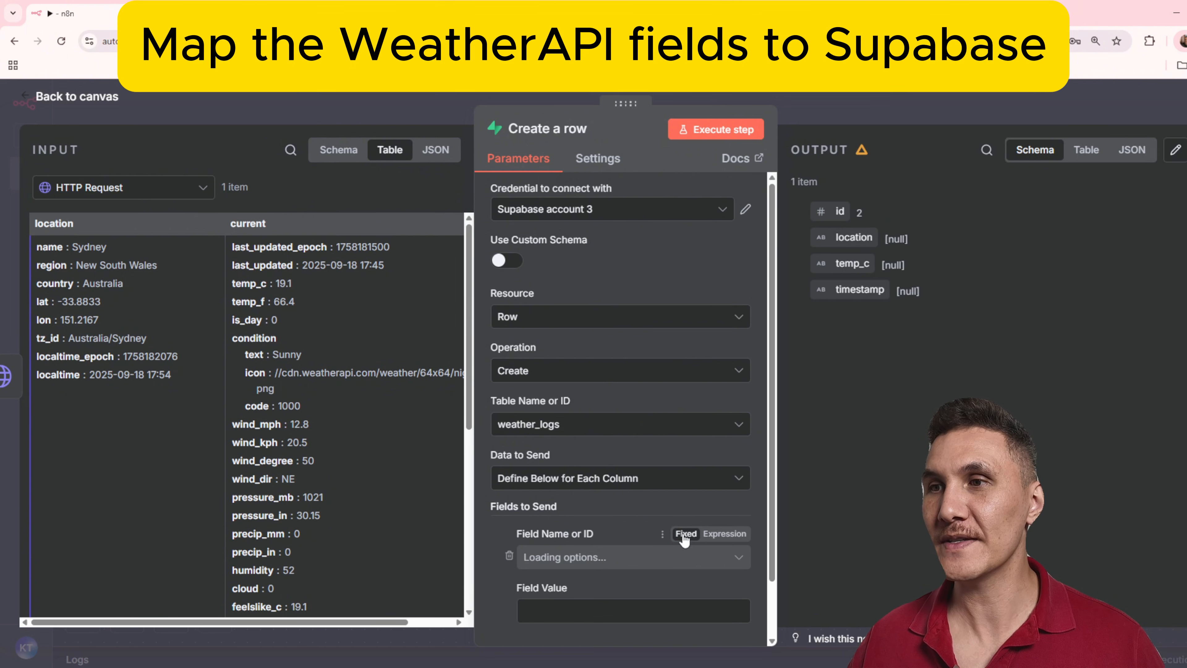
pyautogui.click(603, 499)
pyautogui.click(605, 562)
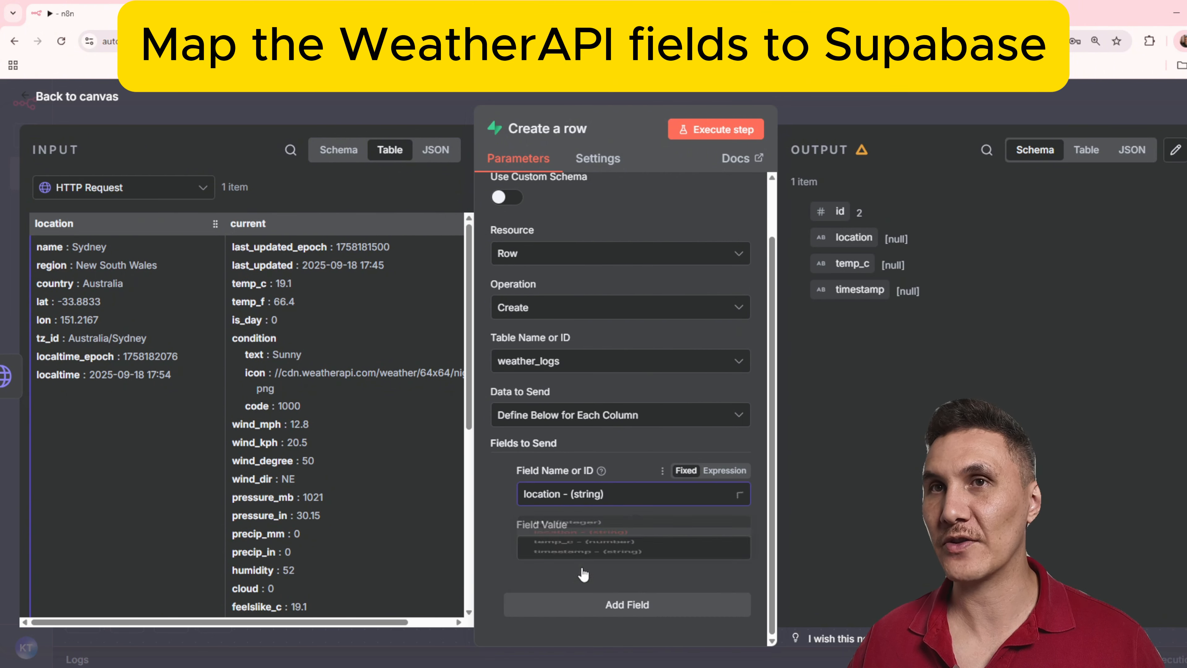
pyautogui.moveTo(54, 257); pyautogui.dragTo(608, 547)
# Add a temp_c field to the row data and map it to the input's current temperature, {{ $json.current.temp_c }}.
pyautogui.click(664, 619)
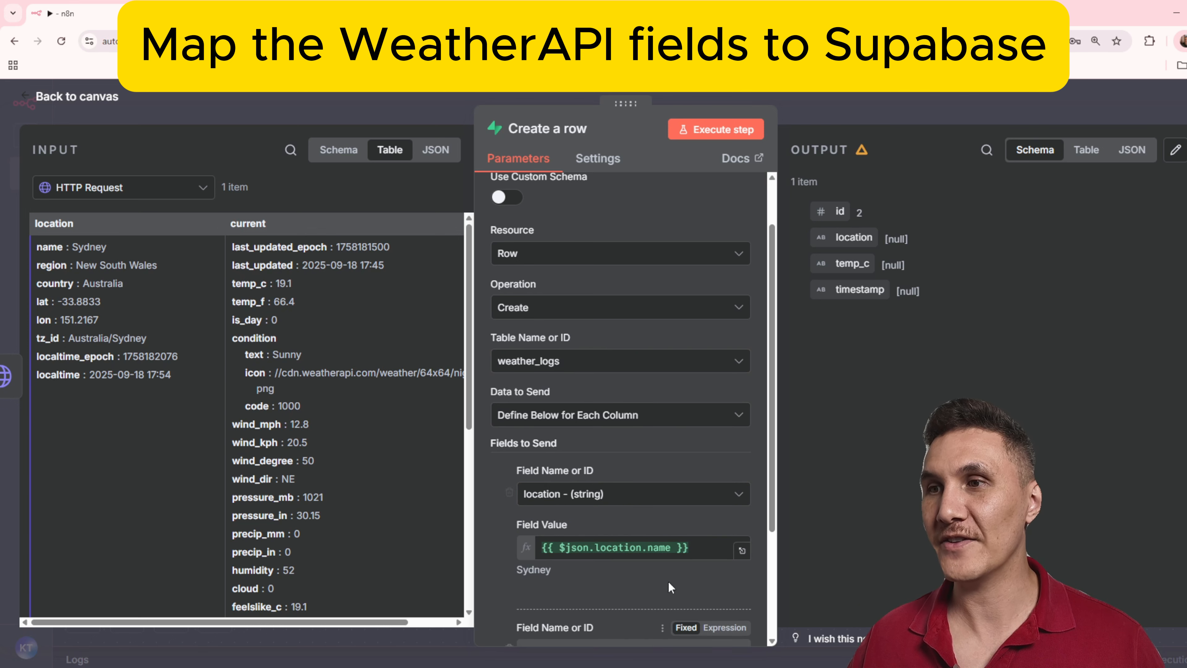
pyautogui.click(593, 504)
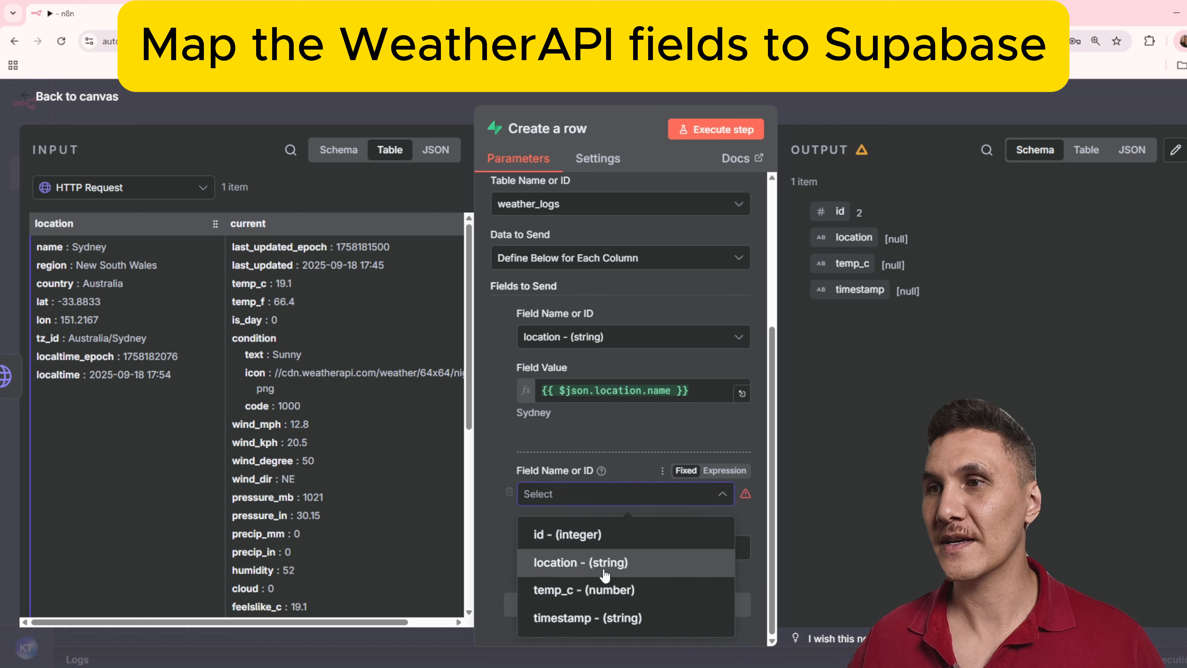
pyautogui.click(589, 593)
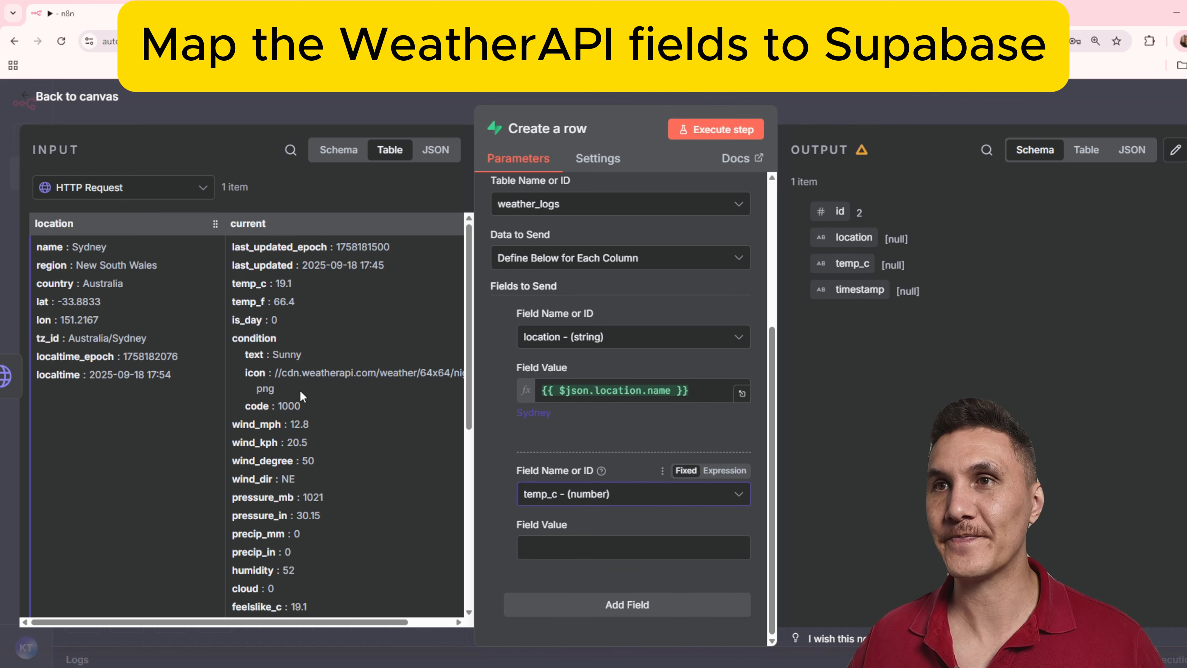
pyautogui.moveTo(234, 283); pyautogui.dragTo(563, 548)
# Add a timestamp field mapped to the input's local time, {{ $json.location.localtime }}, and execute the Create a row node.
pyautogui.click(629, 618)
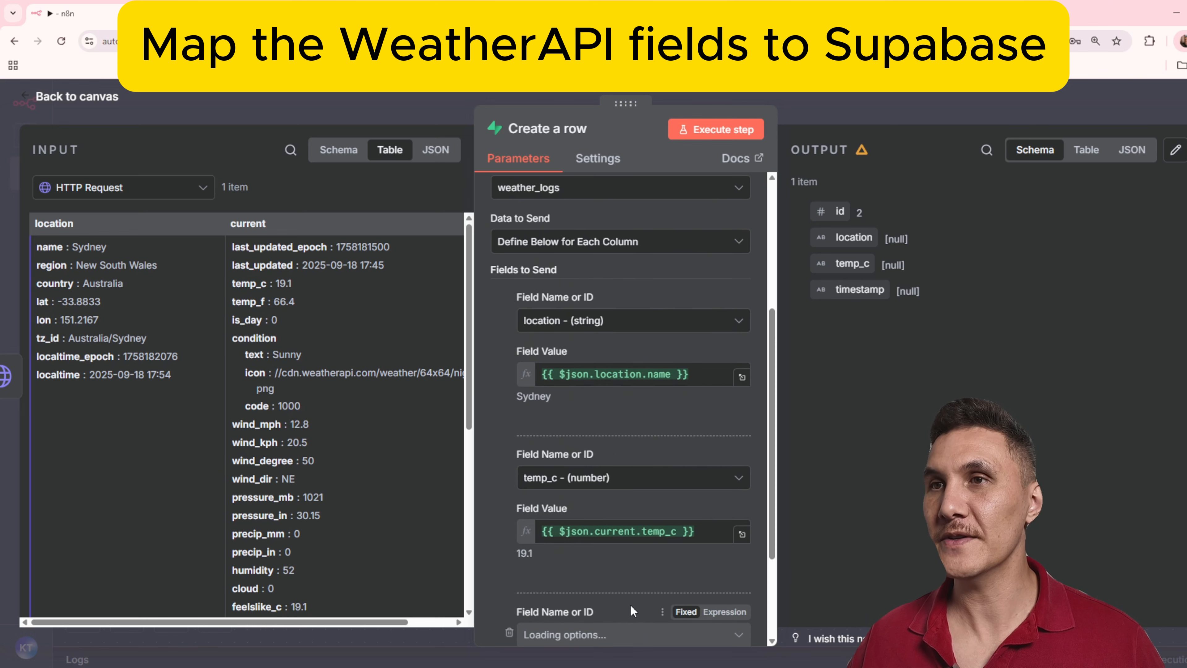
pyautogui.scroll(-3, 607, 561)
pyautogui.click(583, 501)
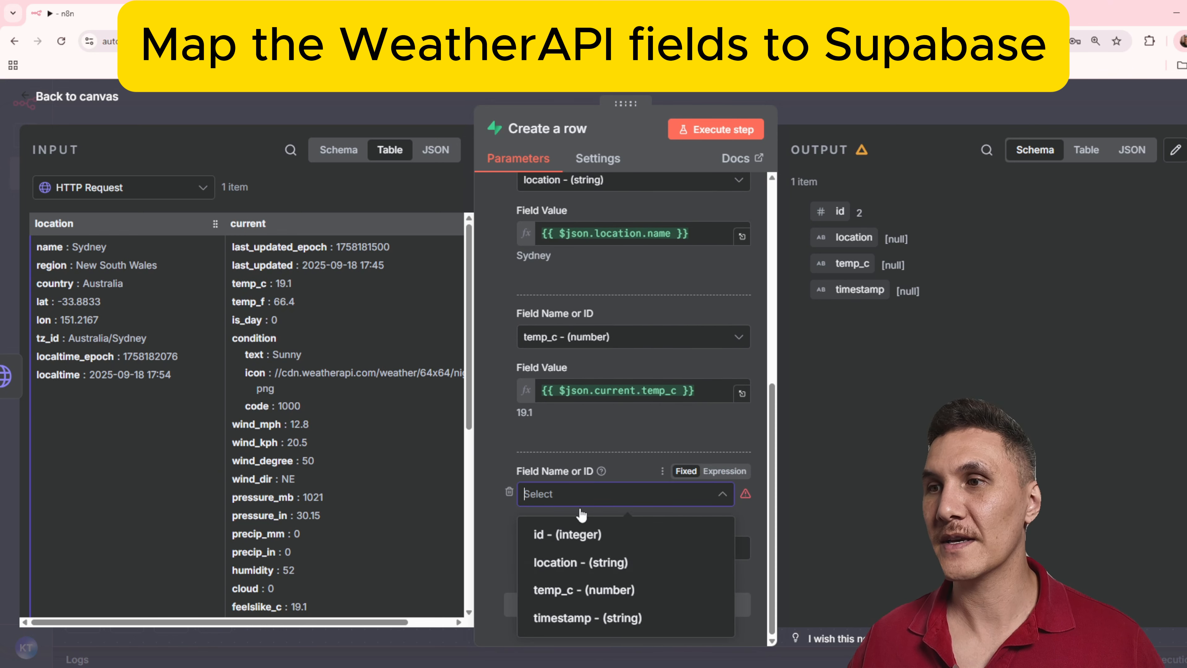
pyautogui.click(590, 616)
pyautogui.moveTo(58, 374); pyautogui.dragTo(562, 552)
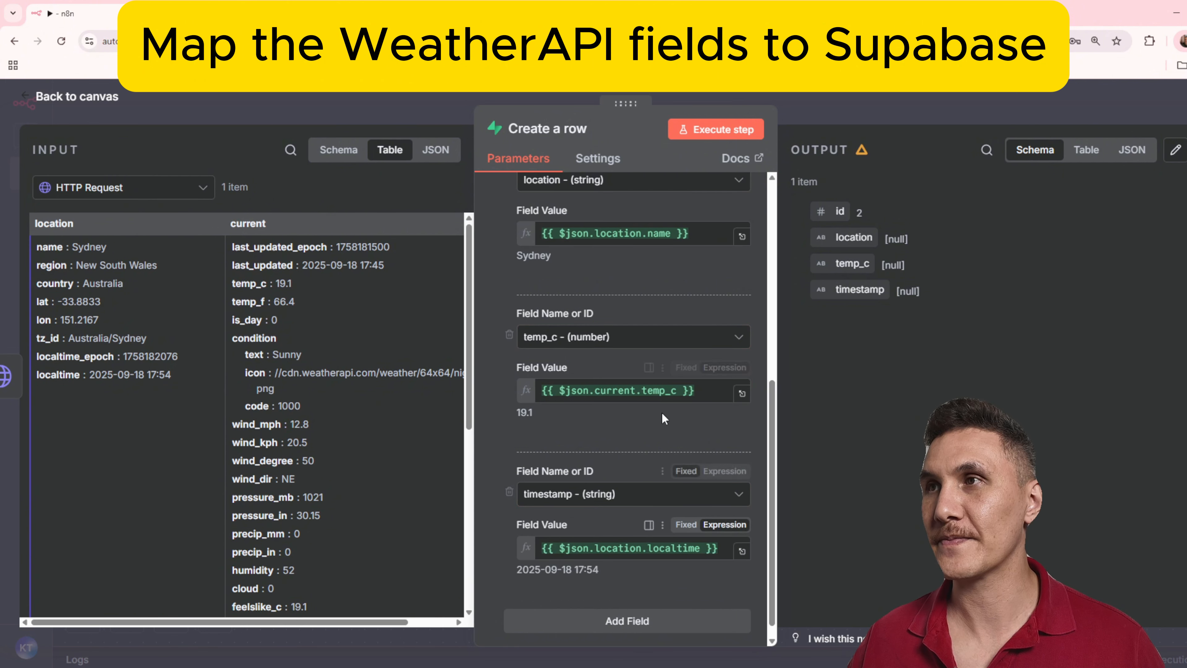
pyautogui.click(721, 132)
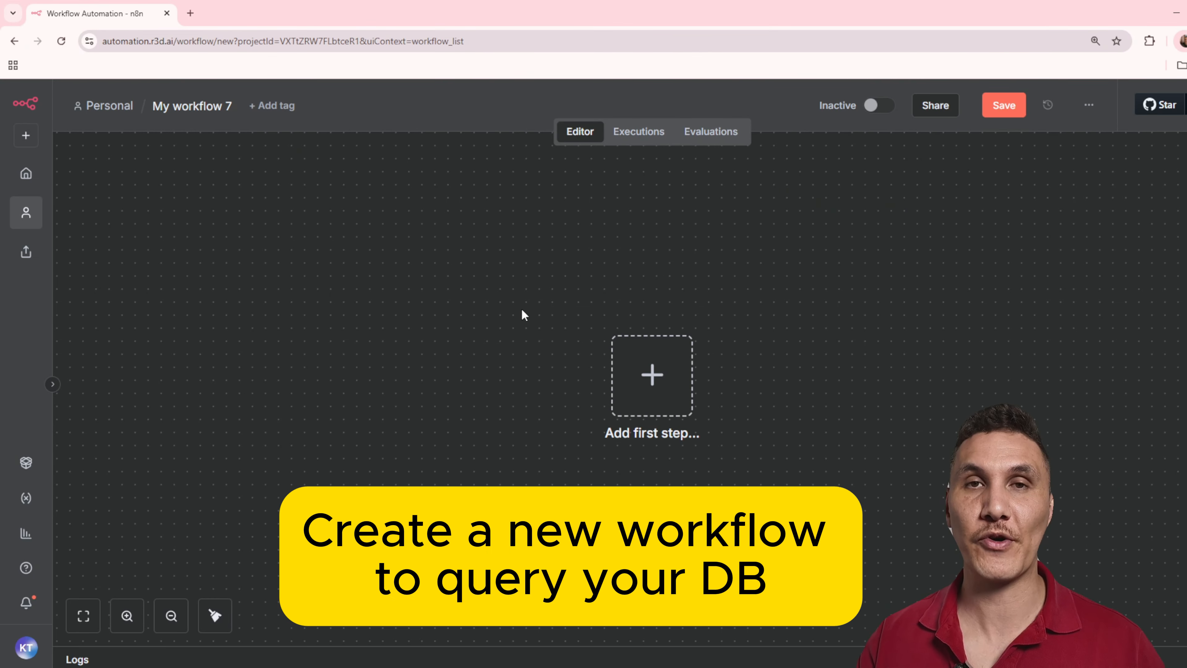
# In the new empty workflow, add a manual trigger followed by a Supabase "Get many rows" node.
pyautogui.click(654, 377)
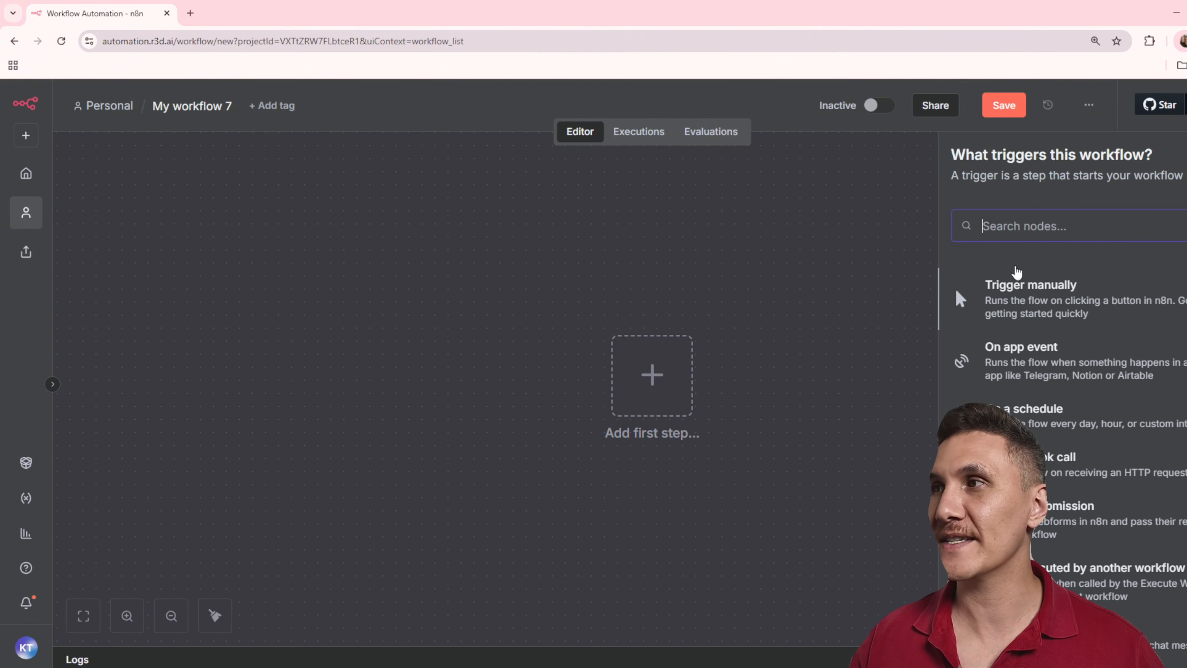
pyautogui.click(1070, 290)
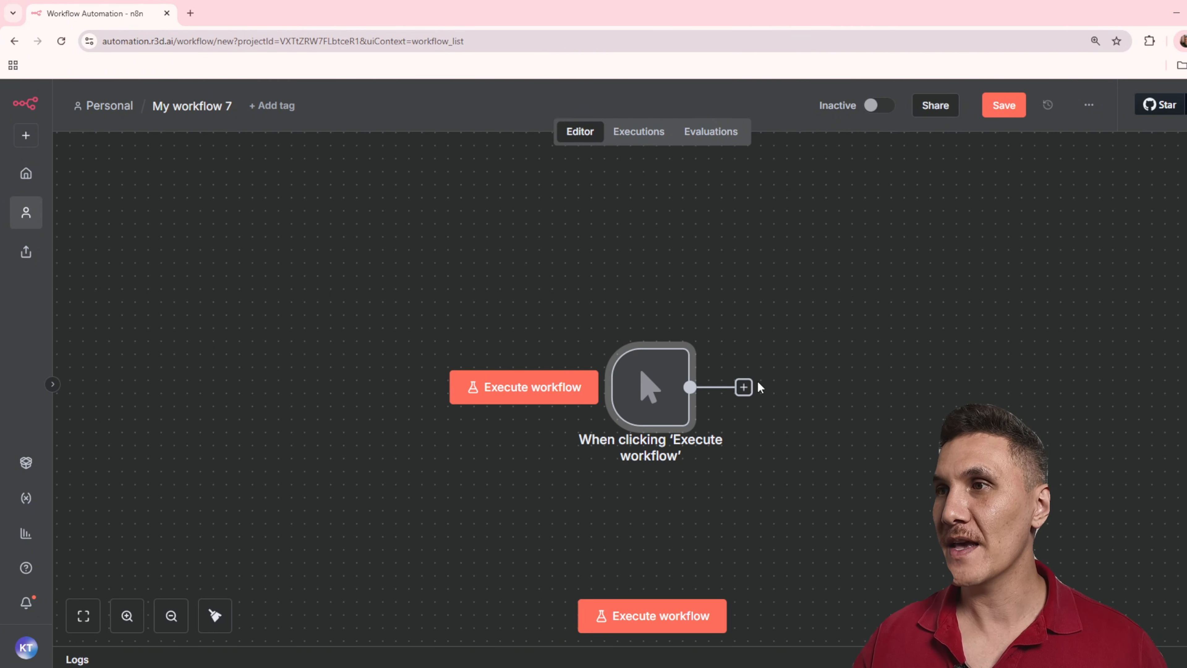
pyautogui.click(746, 389)
pyautogui.write('supa')
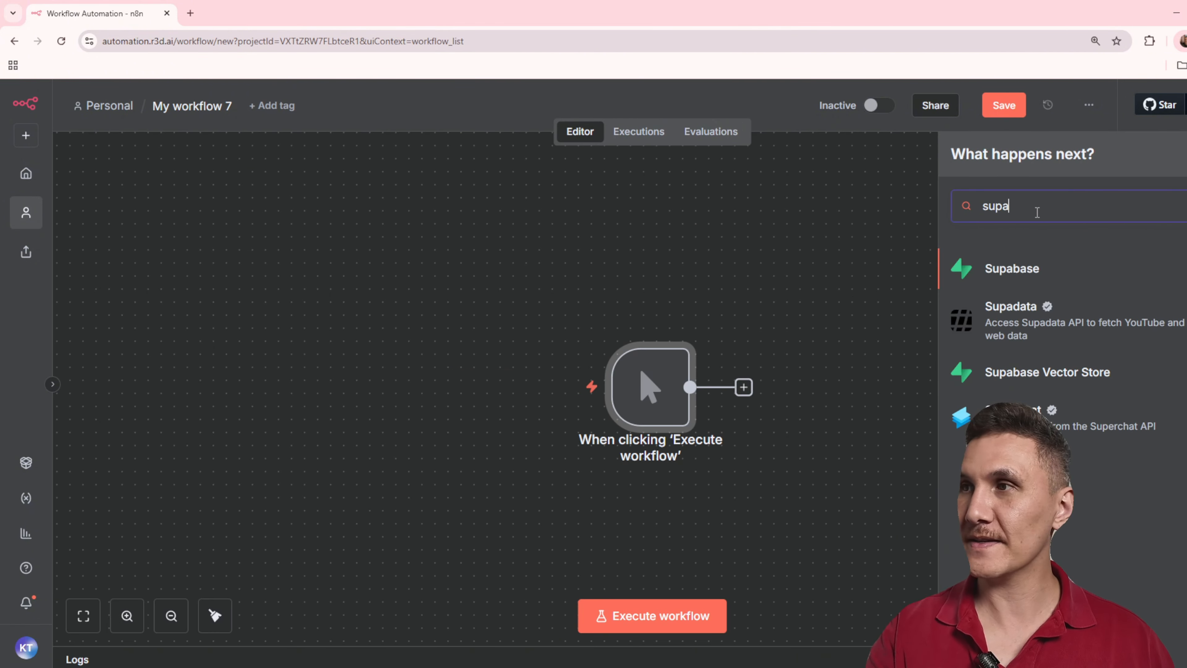
pyautogui.click(1081, 260)
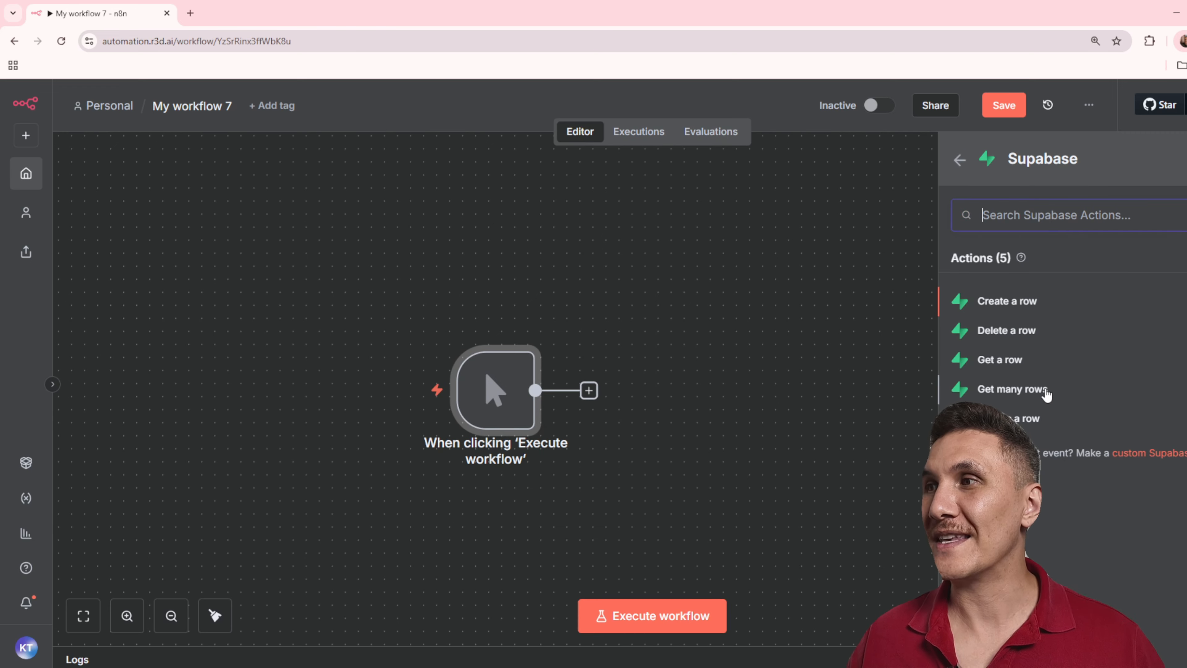
pyautogui.click(1012, 389)
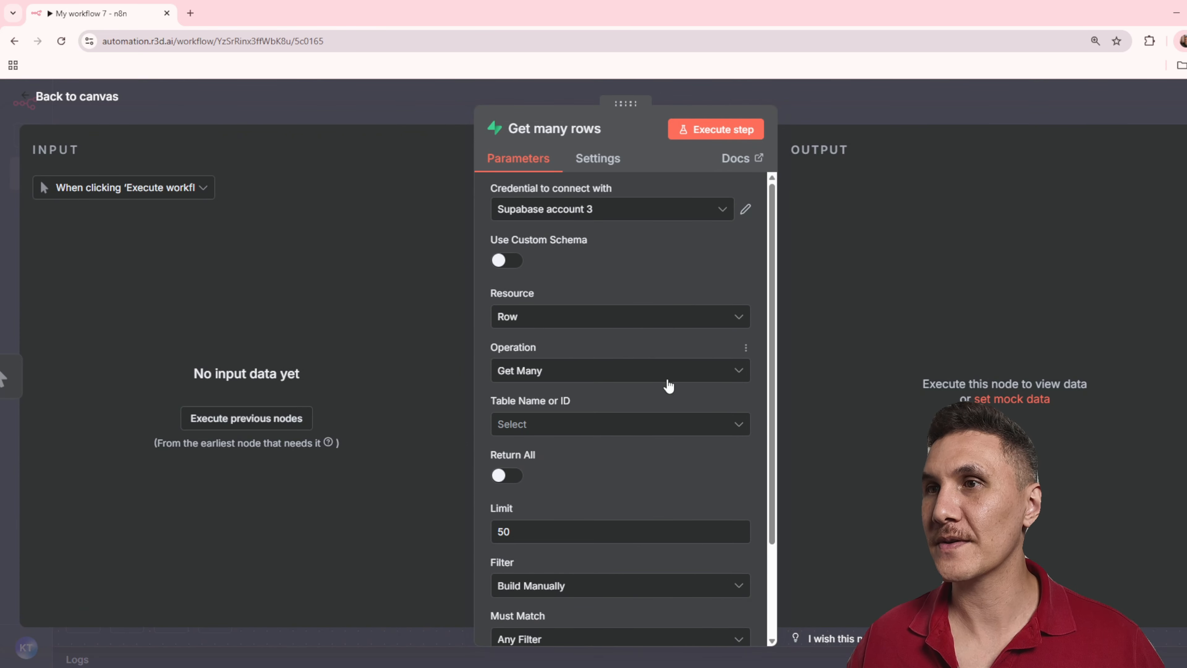
# Set the Get many rows node's table to weather_logs, execute the node and show its output as a table.
pyautogui.click(595, 427)
pyautogui.click(592, 473)
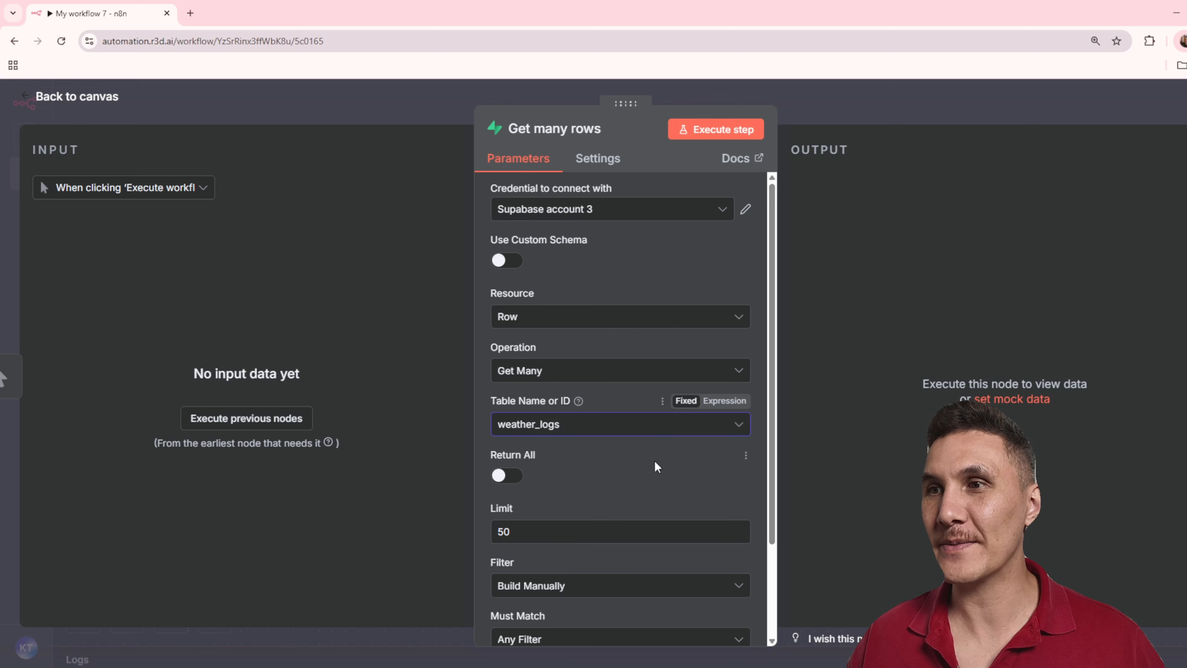
pyautogui.click(720, 132)
pyautogui.click(1086, 152)
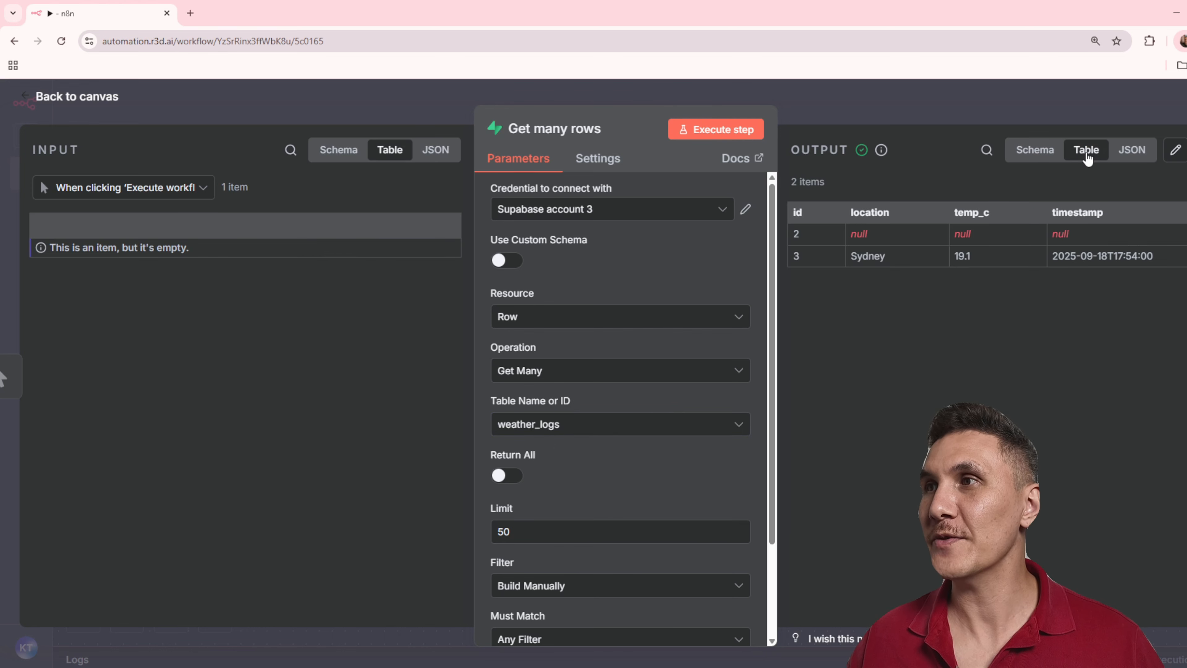